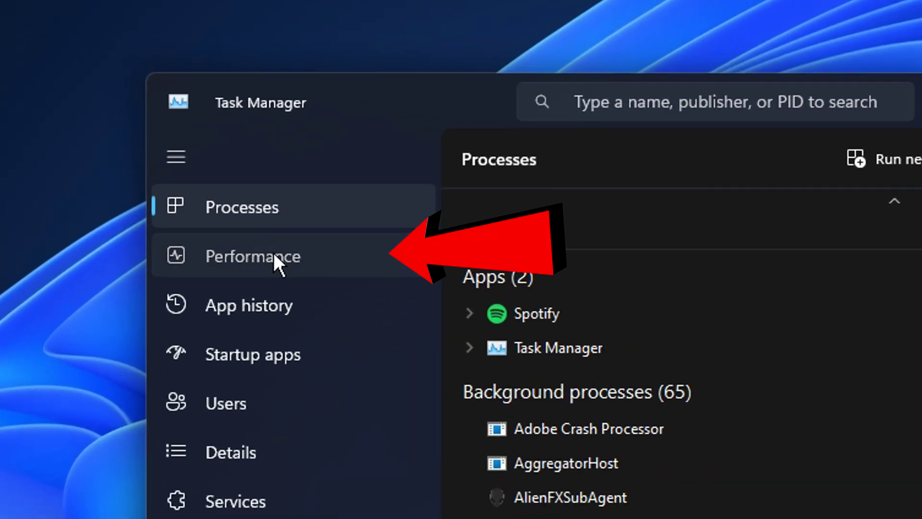
Step: Show Task Manager's Performance tab with CPU utilisation, 201 processes and 5562 threads
click(209, 144)
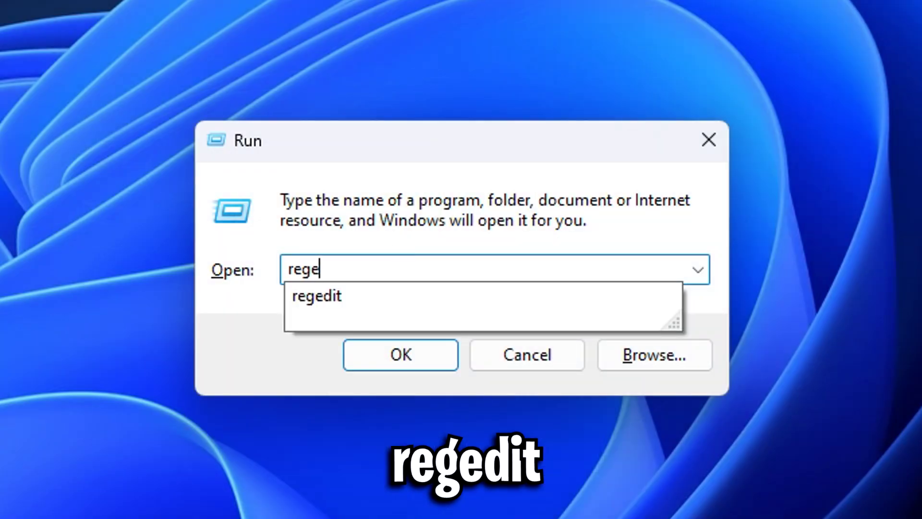
Step: Launch regedit and edit SvcHostSplitThresholdInKB under HKLM\SYSTEM\CurrentControlSet\Control
text(dit)
key(Return)
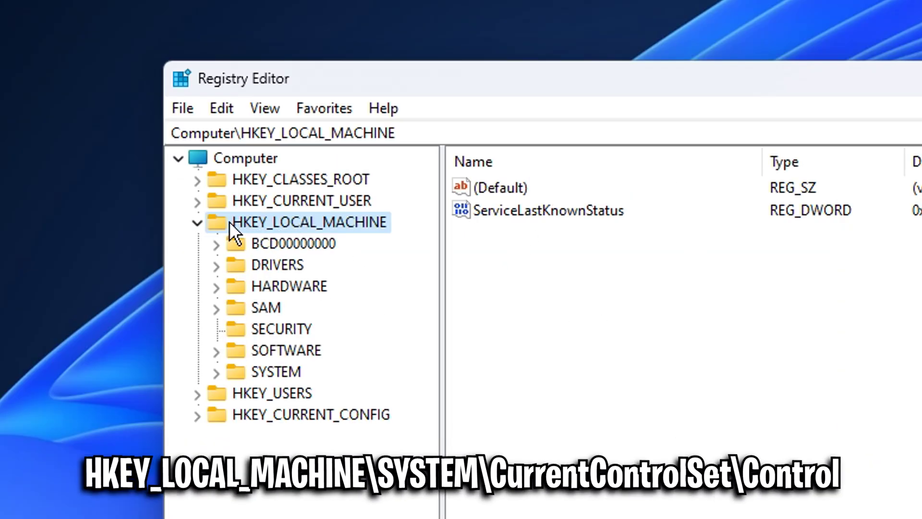
double_click(245, 372)
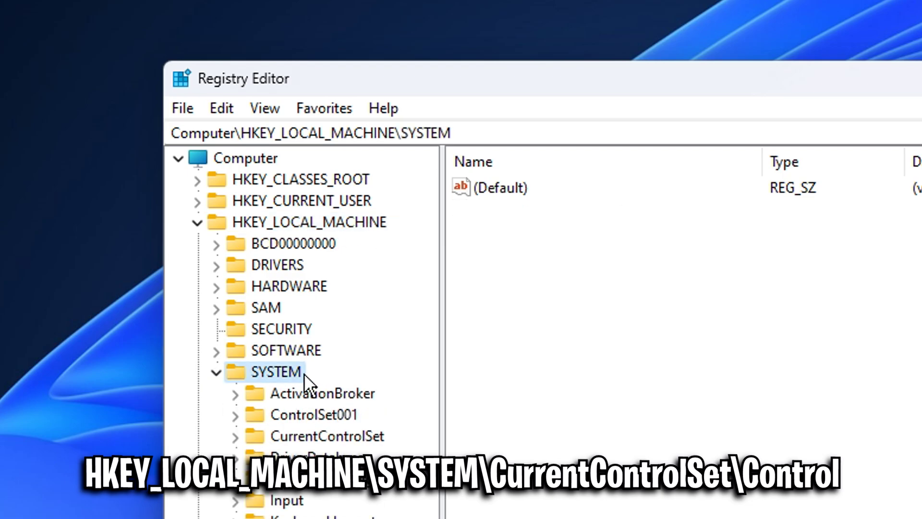
double_click(364, 436)
click(312, 456)
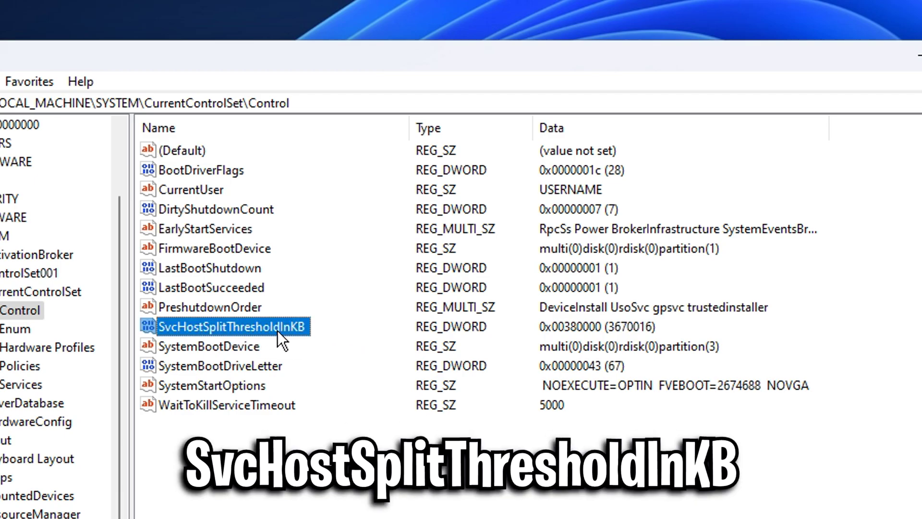
double_click(277, 331)
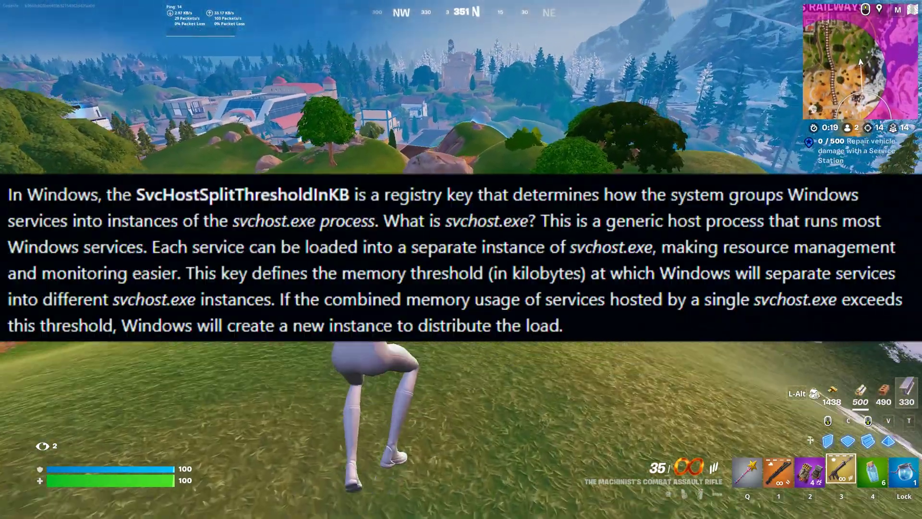
key(2)
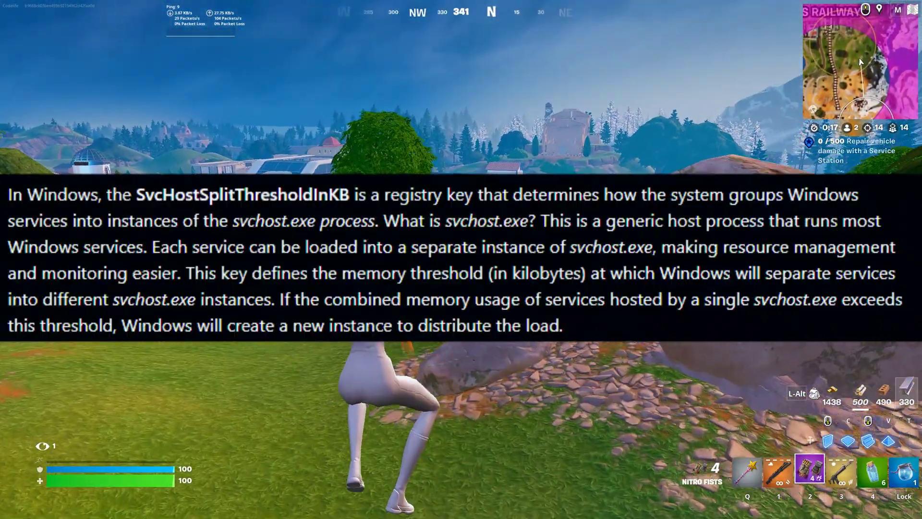
key(space)
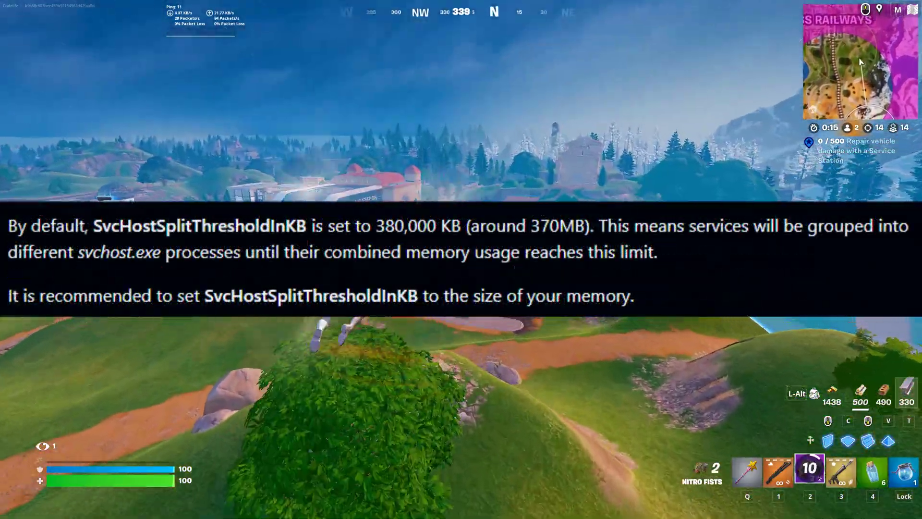
key(3)
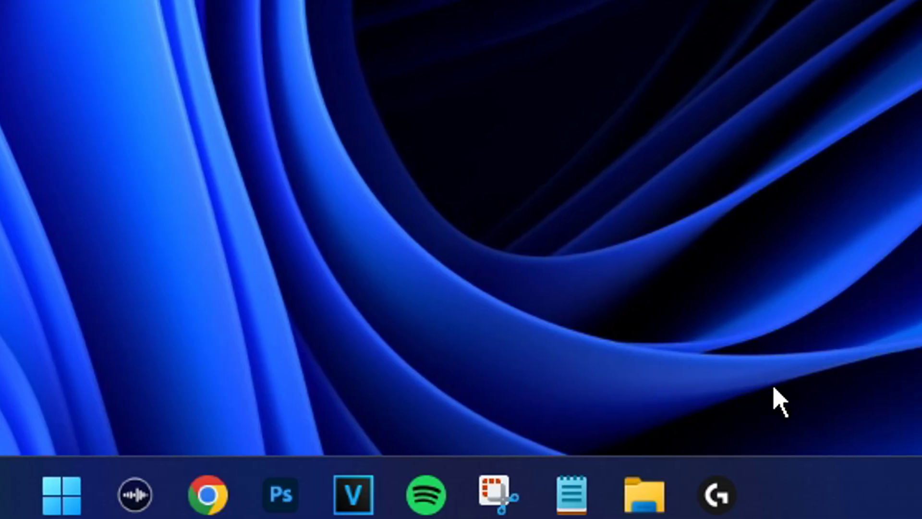
Step: Launch Task Manager from the taskbar and view the Memory page showing 64.0 GB installed
right_click(834, 490)
click(787, 378)
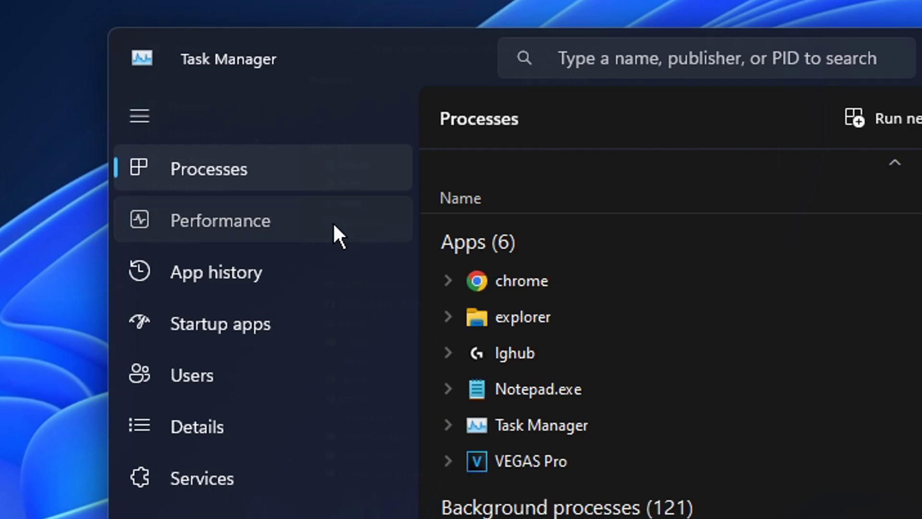
click(333, 222)
click(401, 291)
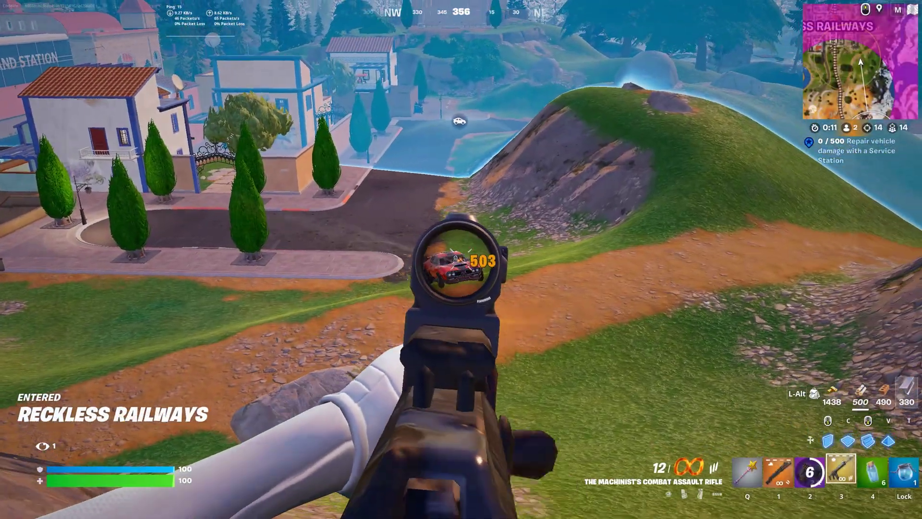
key(1)
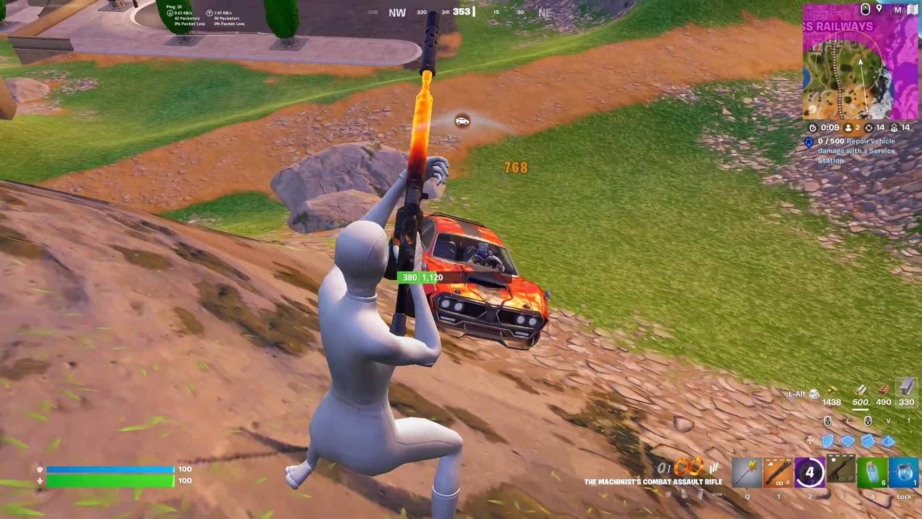
key(e)
key(e)
click(461, 259)
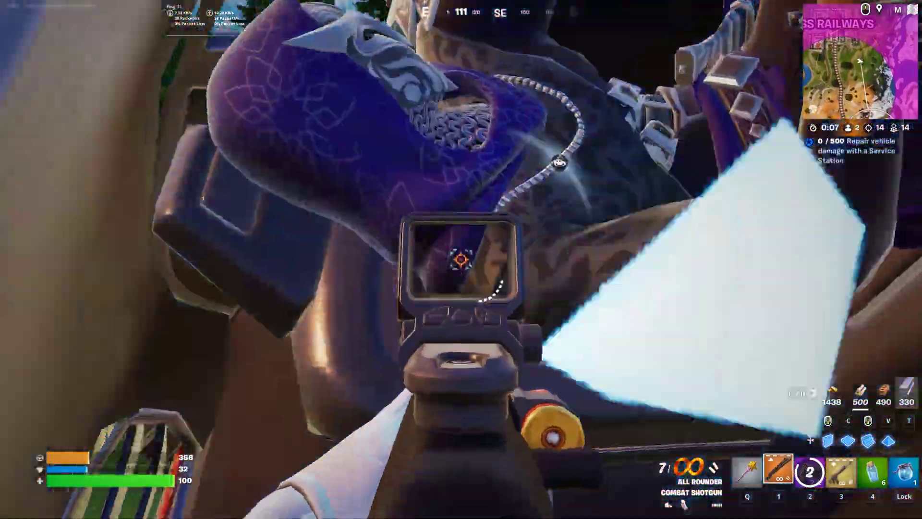
click(461, 259)
click(461, 260)
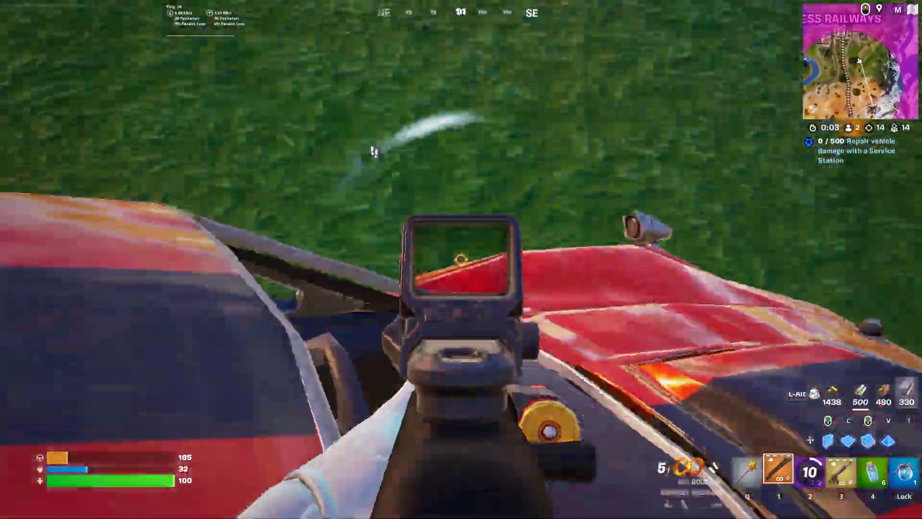
click(461, 259)
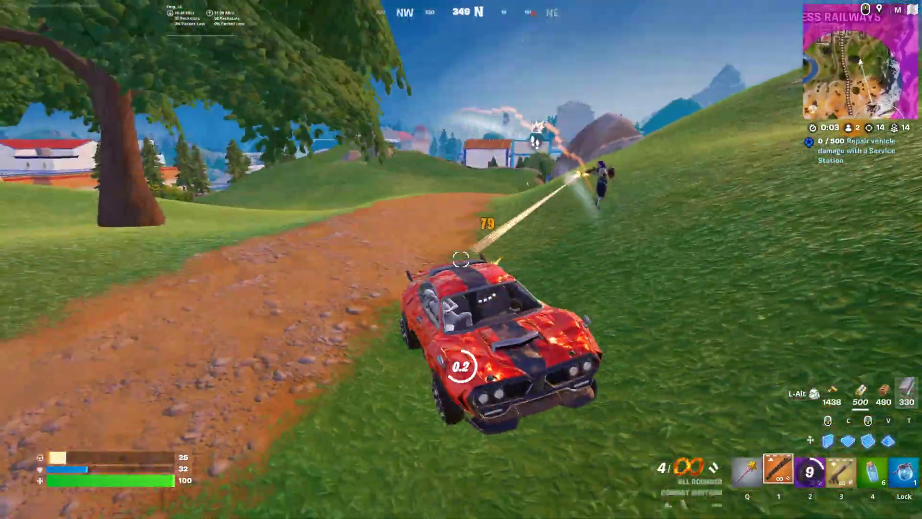
click(461, 259)
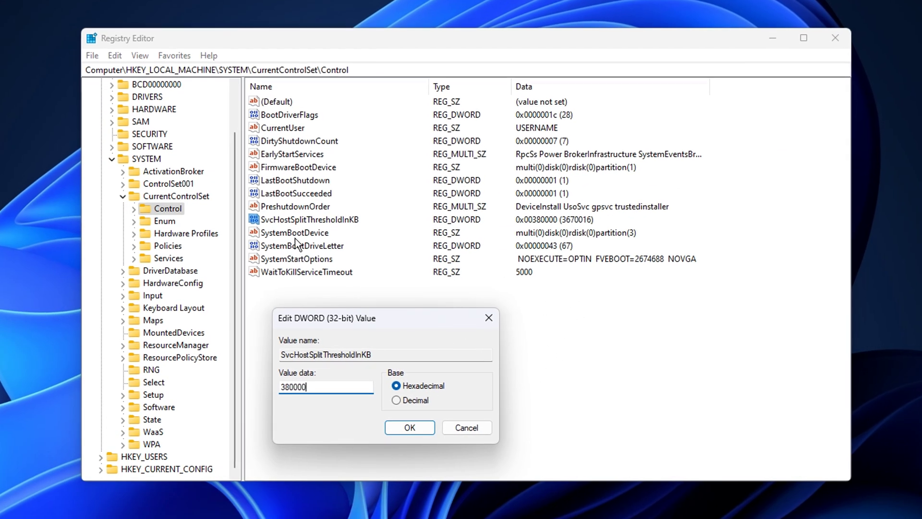
drag(342, 368, 307, 369)
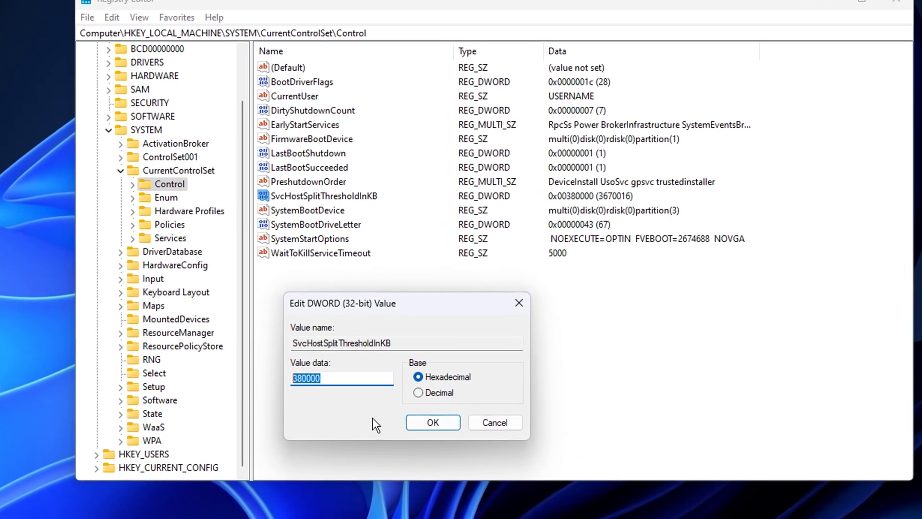
click(366, 380)
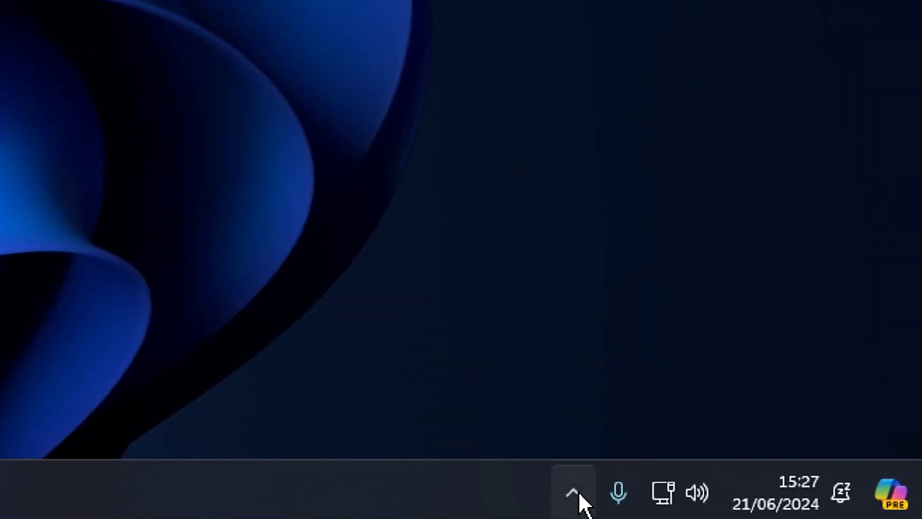
Step: Show the hidden notification-area icons to see which apps run in the background
click(578, 490)
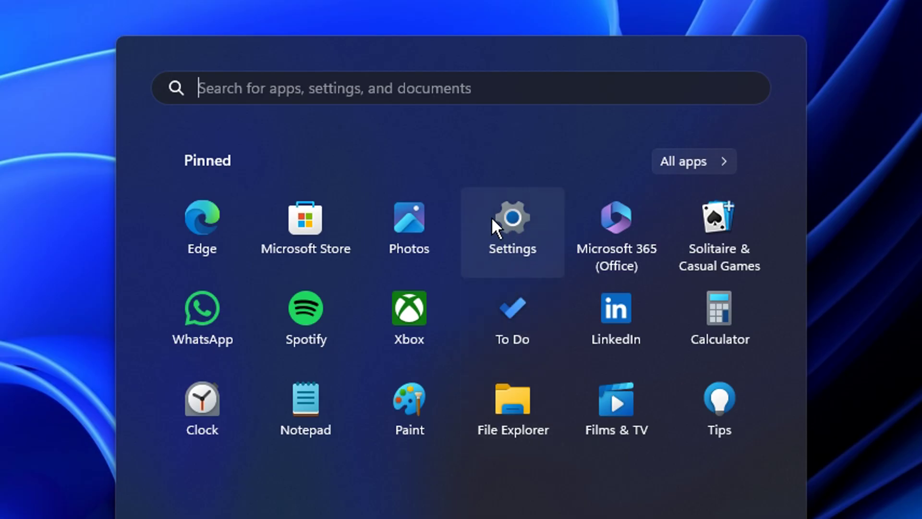
Step: Go to Settings > Apps > Startup and look through the listed startup apps
click(512, 229)
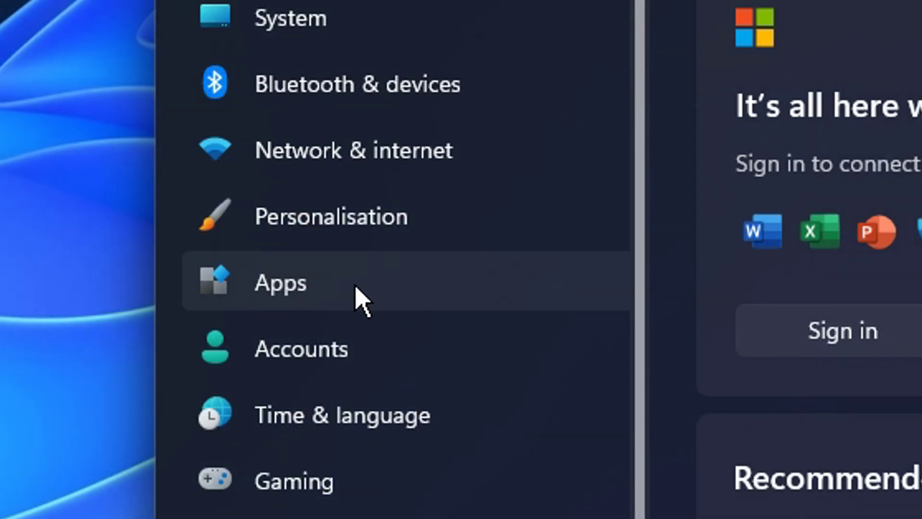
click(528, 300)
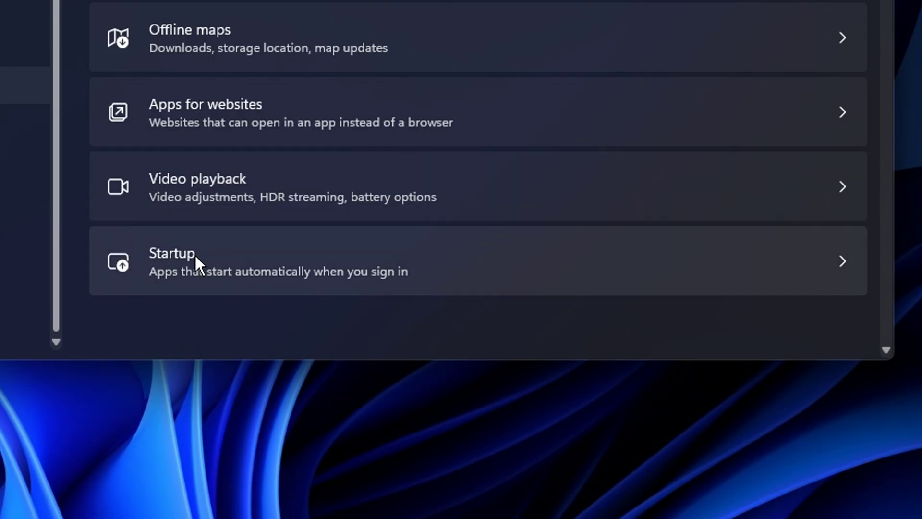
click(263, 262)
scroll(565, 192, down, 6)
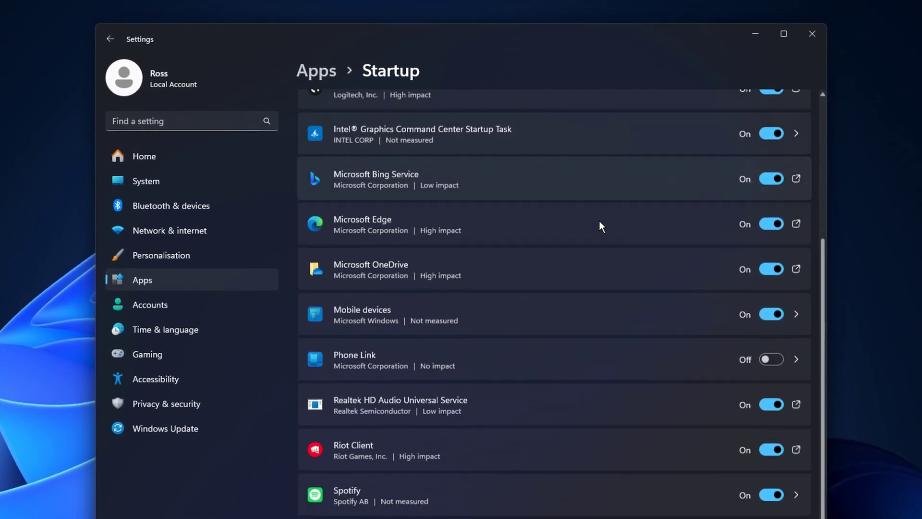
scroll(600, 239, down, 2)
scroll(655, 426, up, 10)
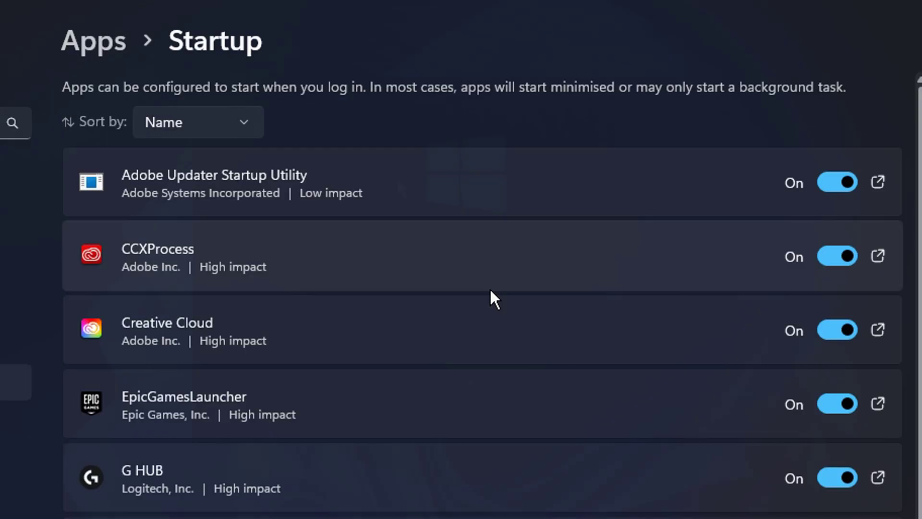
Step: Sort startup apps by Start-up impact and switch Riot Client and other unneeded apps off
click(238, 126)
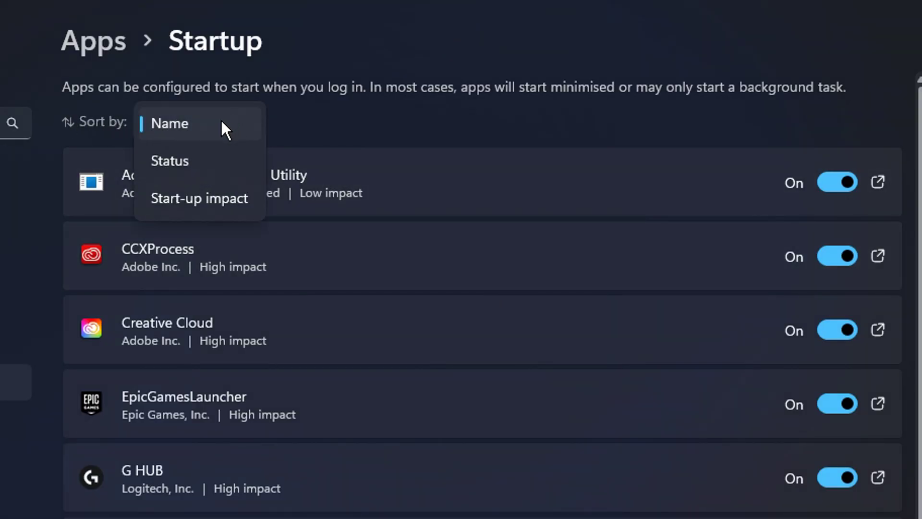
click(244, 197)
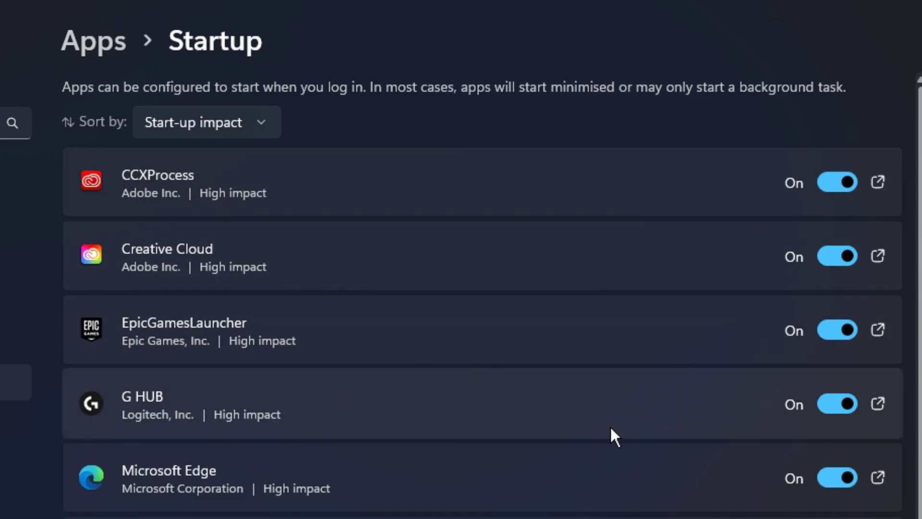
scroll(296, 395, down, 6)
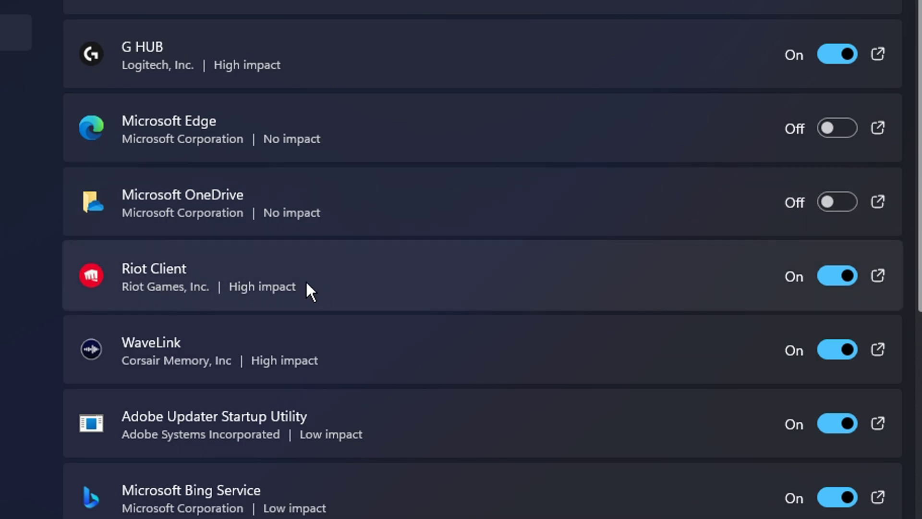
click(838, 277)
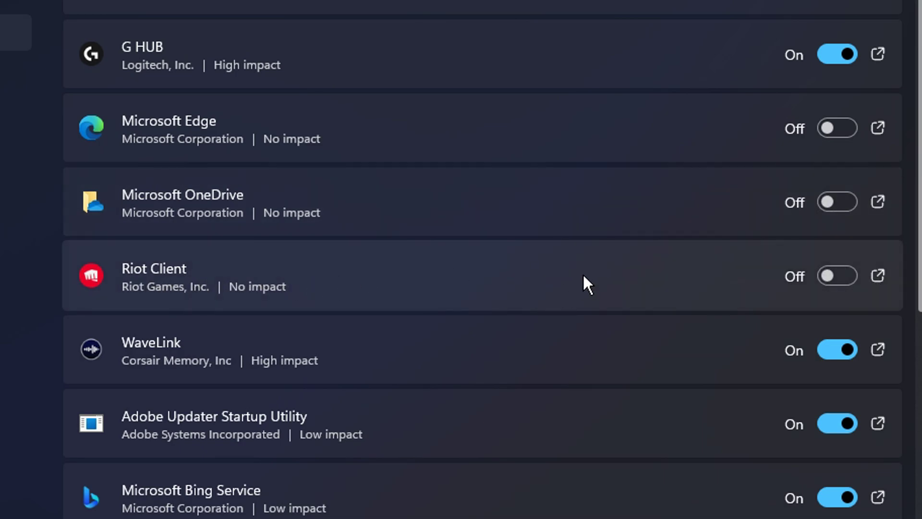
scroll(465, 308, down, 5)
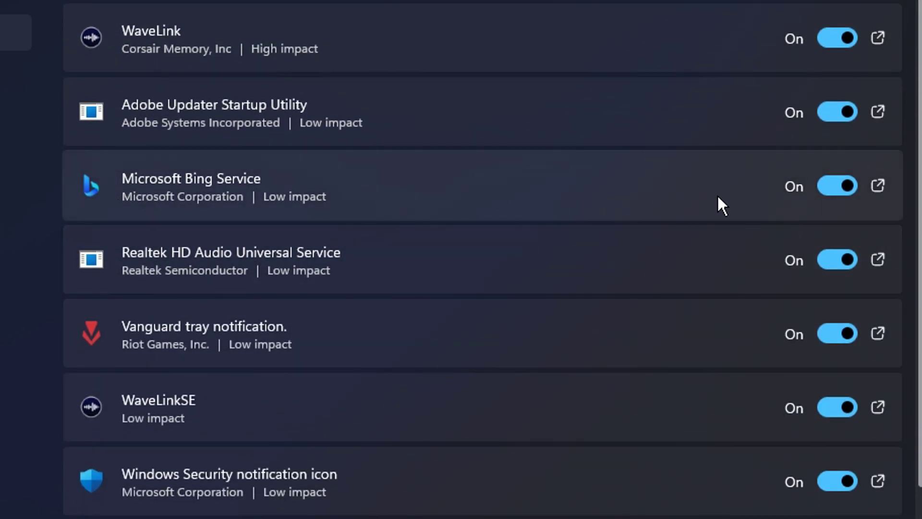
scroll(461, 168, down, 3)
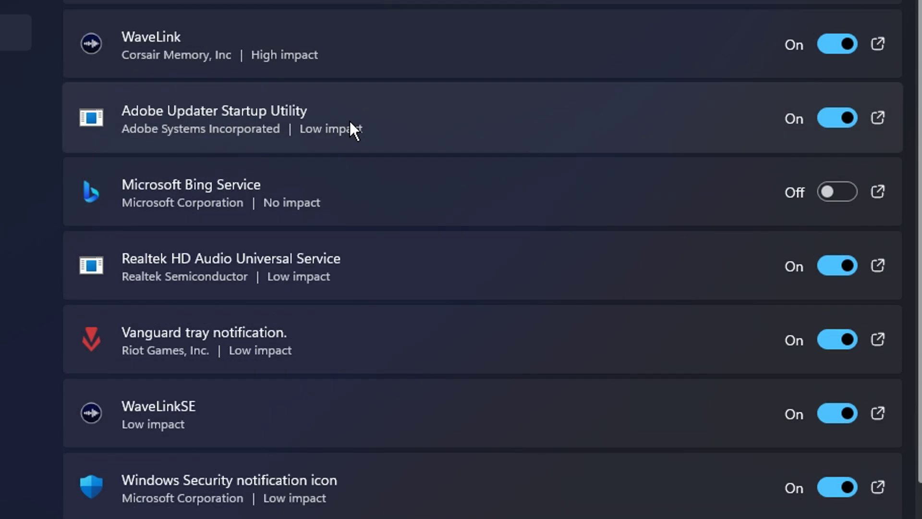
scroll(351, 123, down, 5)
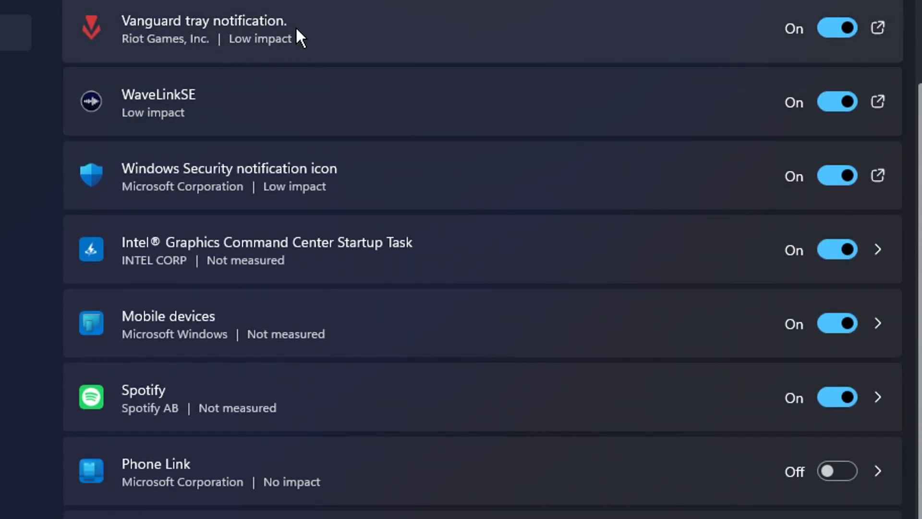
scroll(301, 171, down, 3)
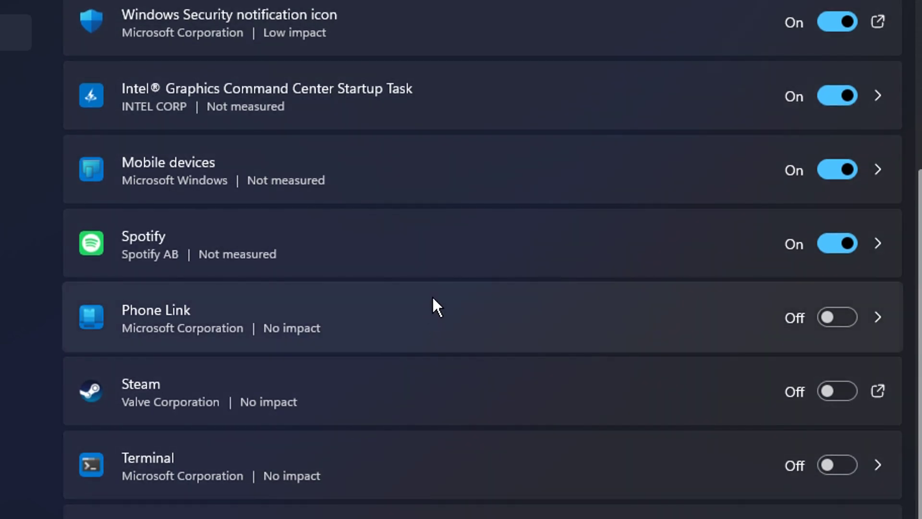
scroll(447, 317, up, 9)
scroll(446, 313, up, 5)
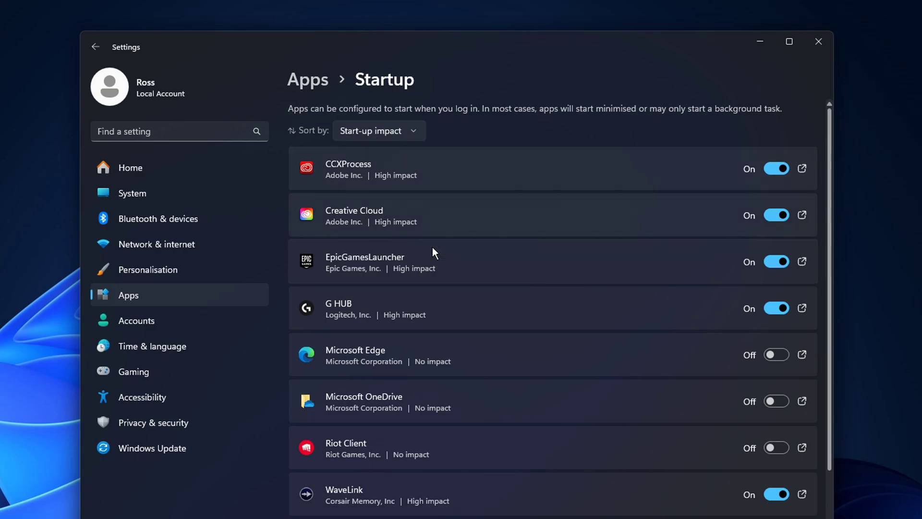
scroll(459, 291, down, 5)
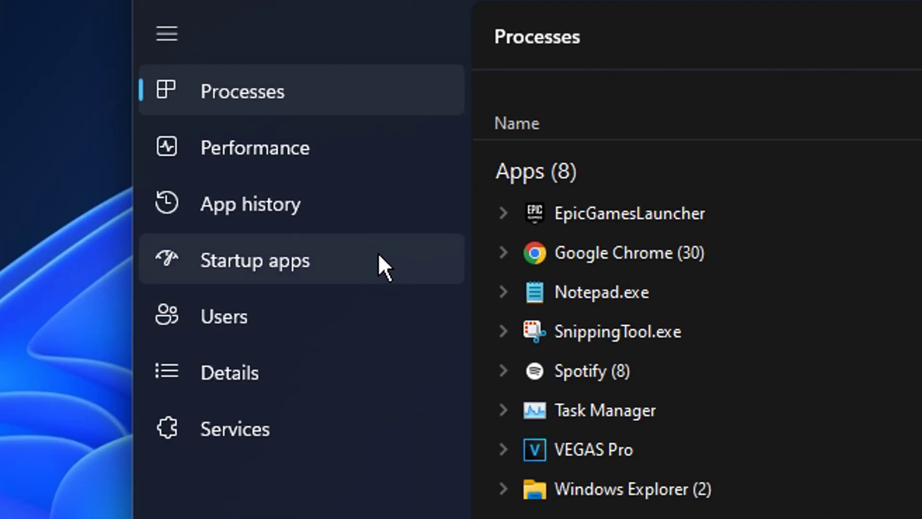
Step: Review Task Manager's Startup apps list with each entry's status and High/Low start-up impact
click(399, 262)
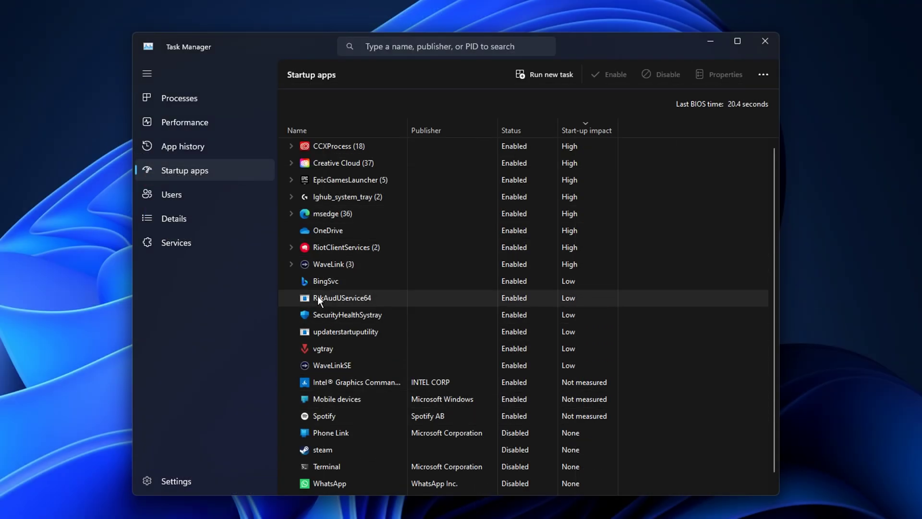
scroll(494, 257, down, 1)
scroll(466, 303, up, 1)
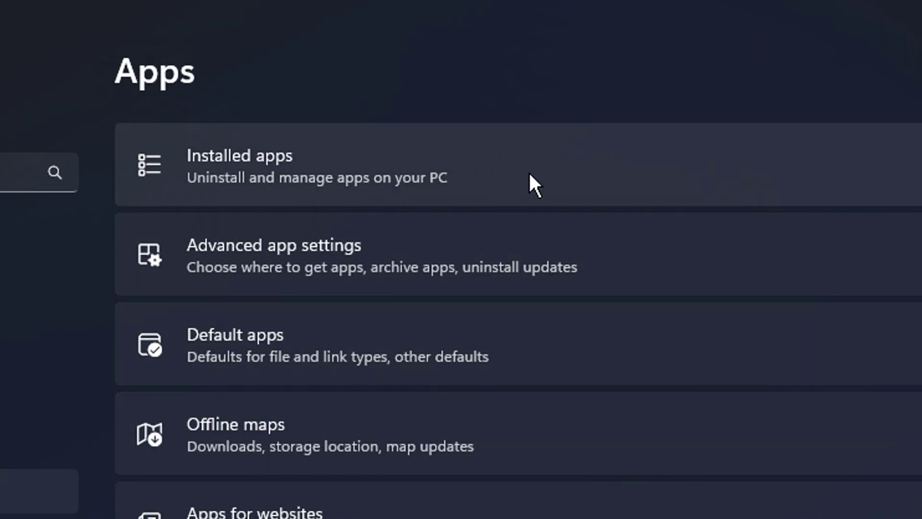
Step: Browse the Installed apps list, including Audacity 3.4.2, Calculator and Cortana with their sizes
click(530, 173)
scroll(728, 366, down, 2)
scroll(729, 367, up, 3)
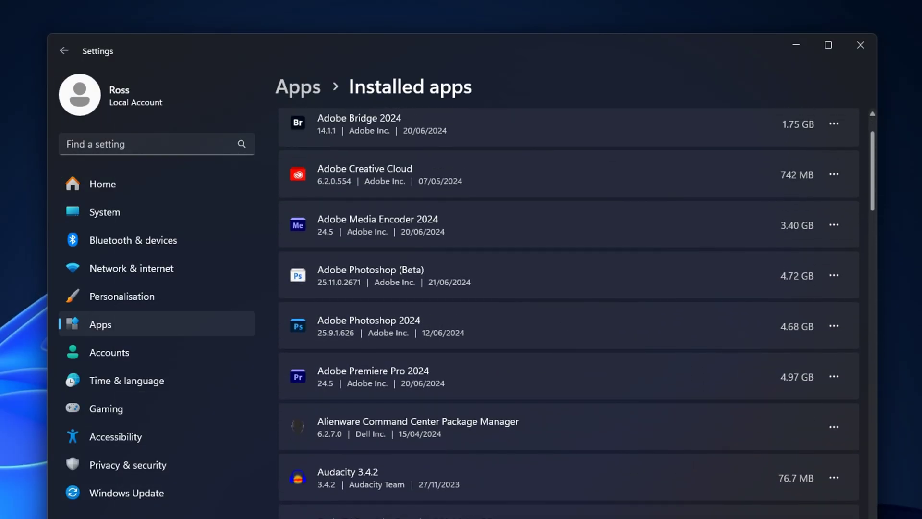
scroll(489, 419, up, 2)
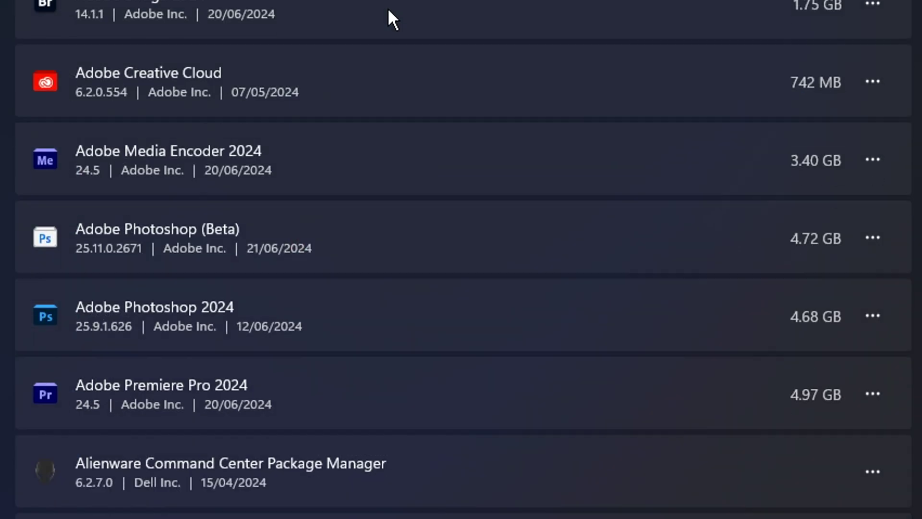
scroll(600, 240, down, 5)
scroll(790, 332, down, 6)
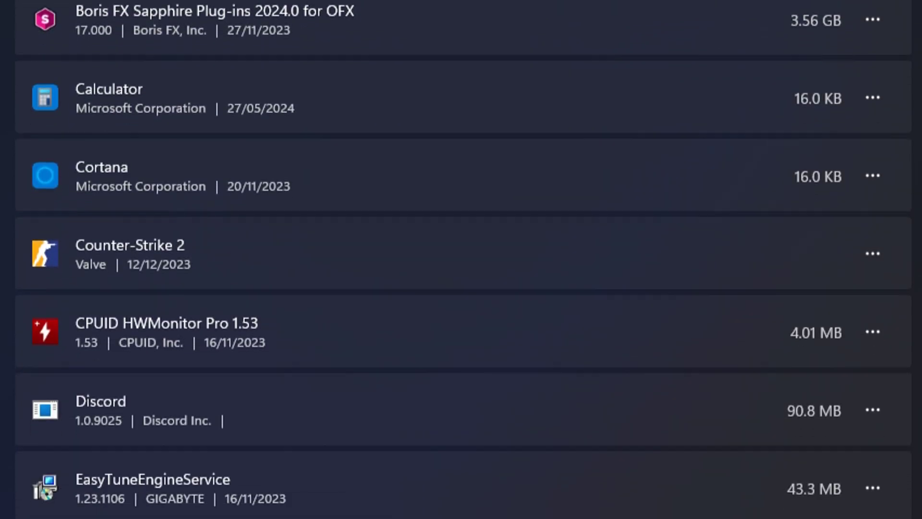
scroll(172, 493, up, 6)
scroll(169, 483, up, 6)
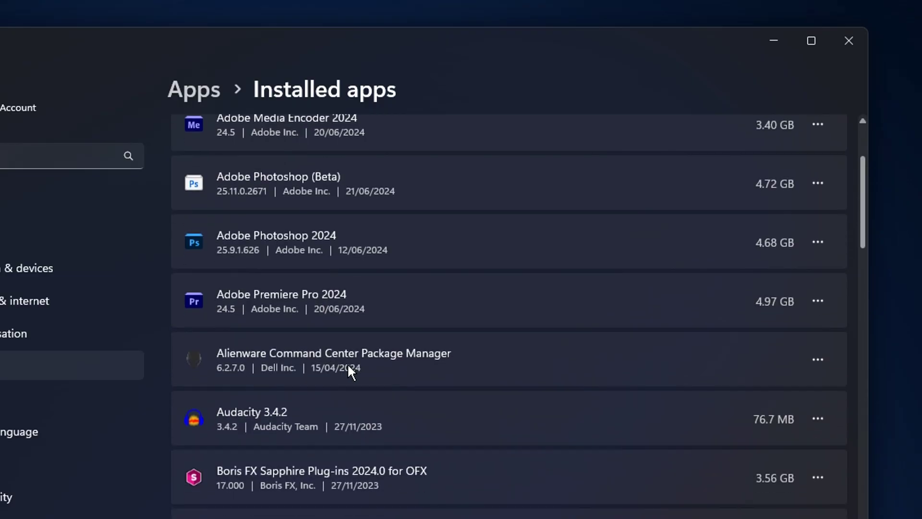
scroll(347, 363, down, 5)
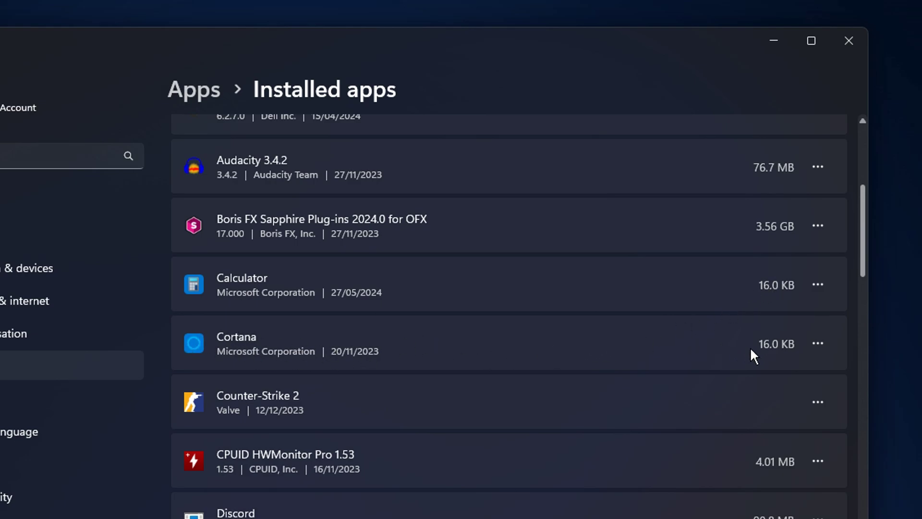
Step: Set Cortana's 'Let this app run in background' option to Never
click(818, 343)
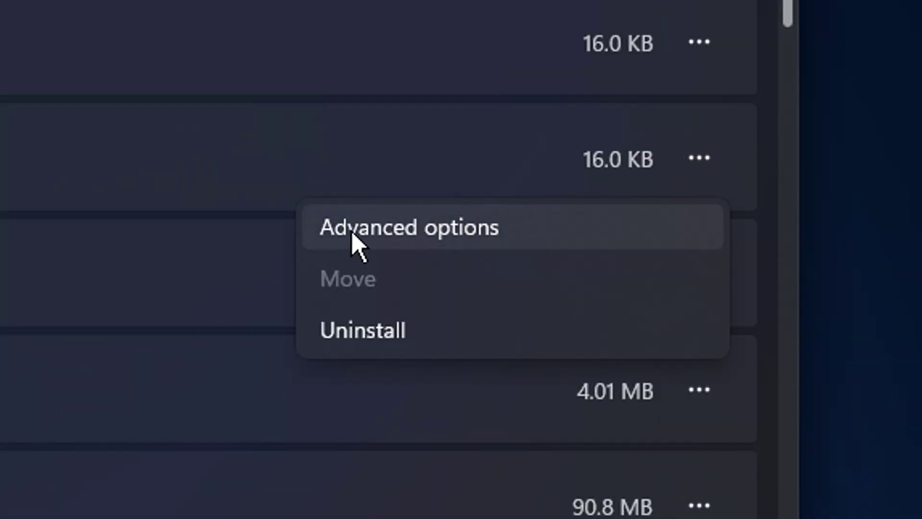
click(529, 223)
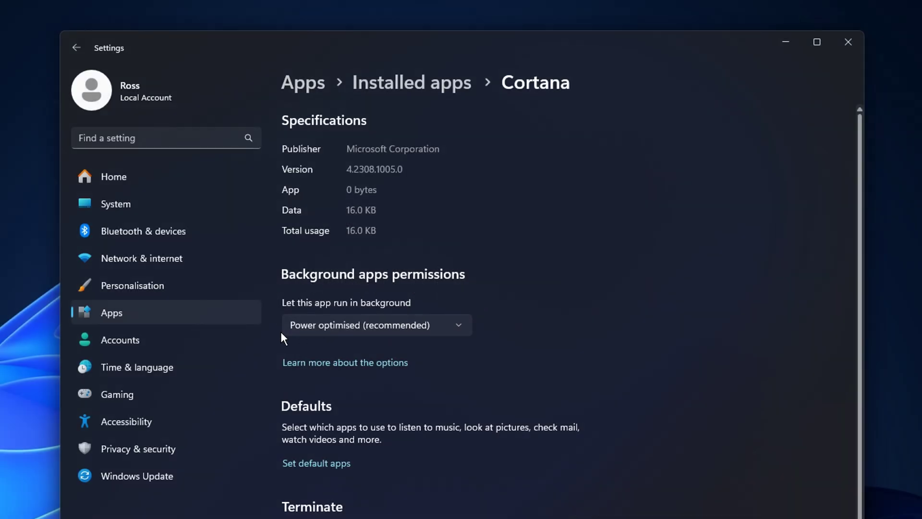
click(334, 327)
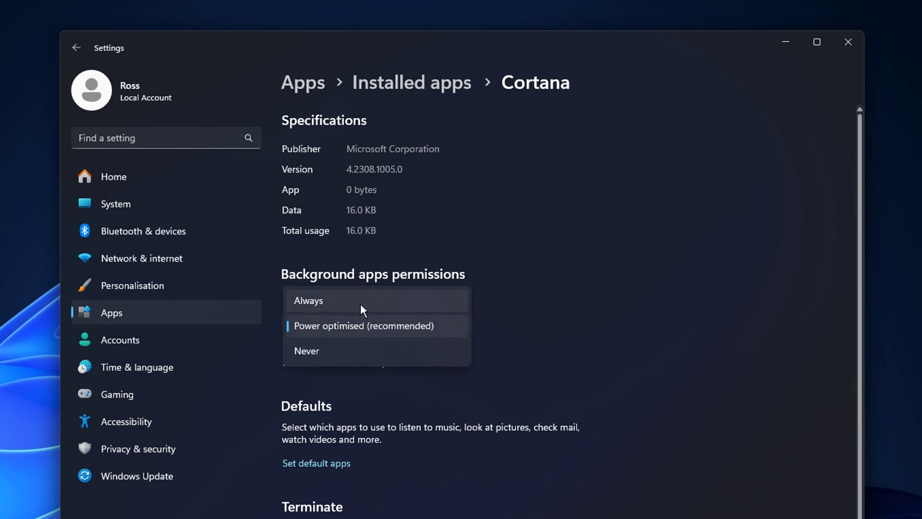
click(384, 353)
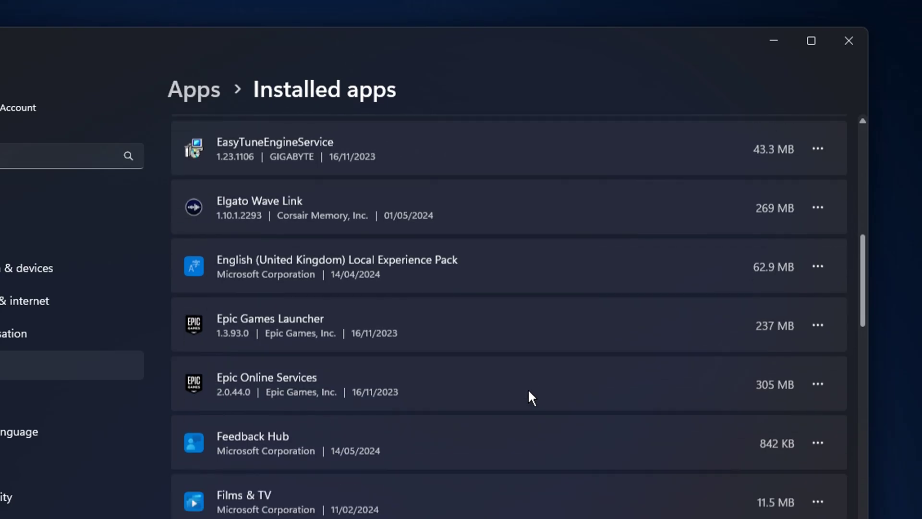
Step: Set Films & TV's background permission to Never and go back to Installed apps
scroll(527, 397, down, 2)
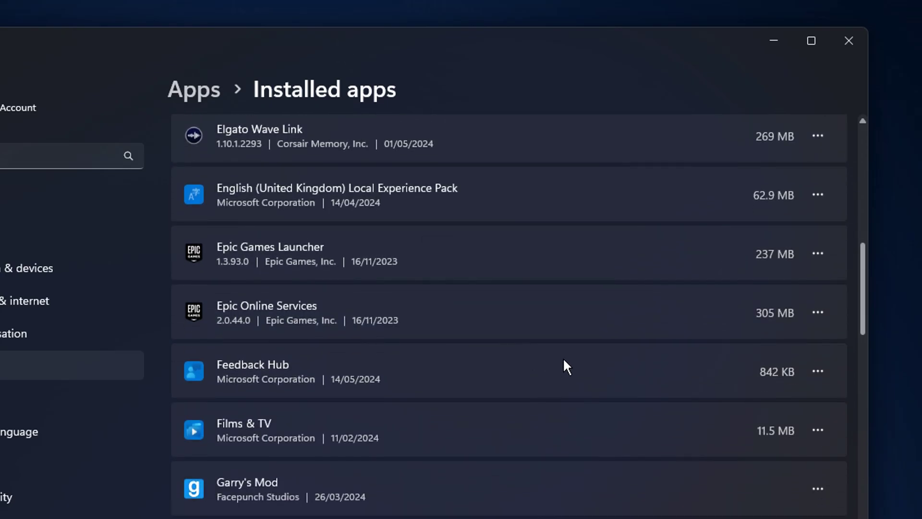
click(818, 429)
click(747, 464)
click(327, 381)
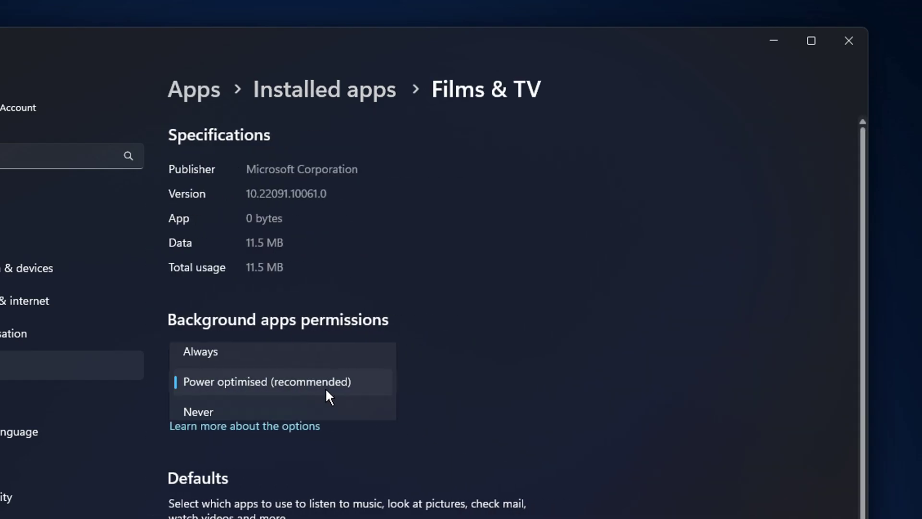
click(272, 410)
click(353, 98)
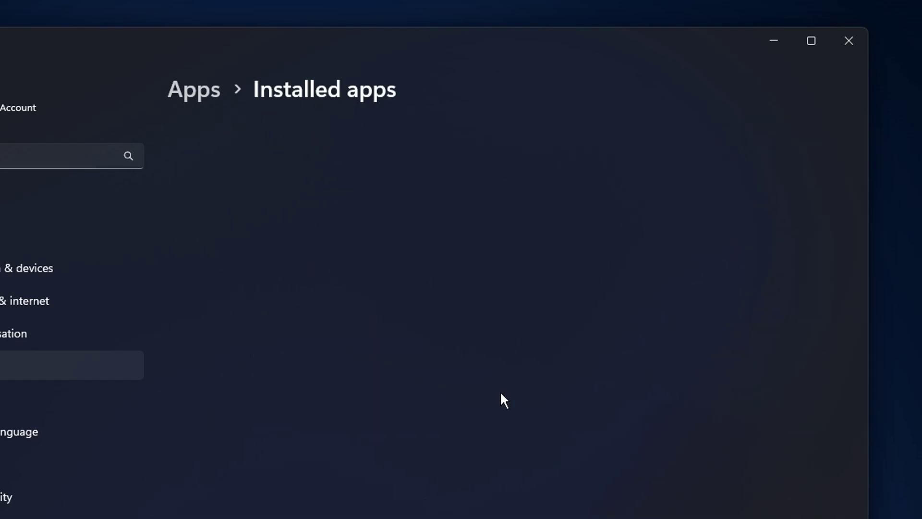
scroll(480, 418, down, 20)
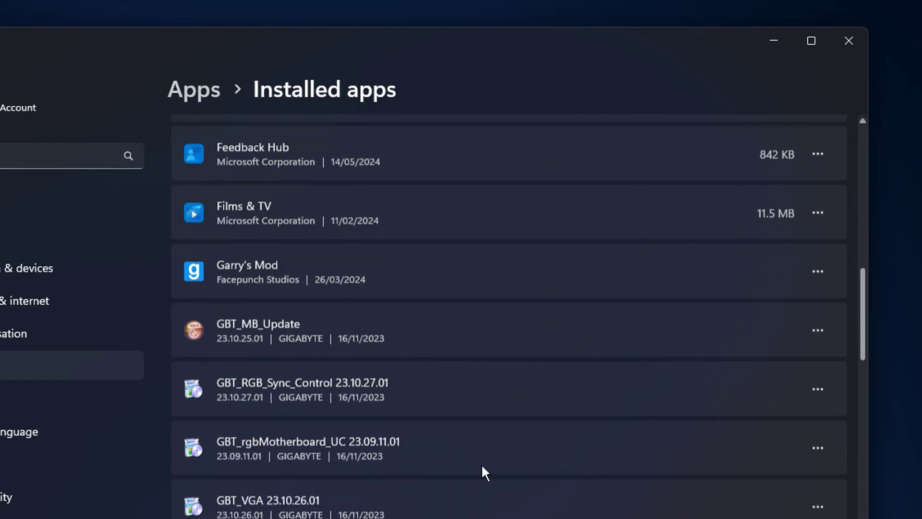
Step: Set Maps' 'Let this app run in background' option to Never
scroll(481, 461, down, 20)
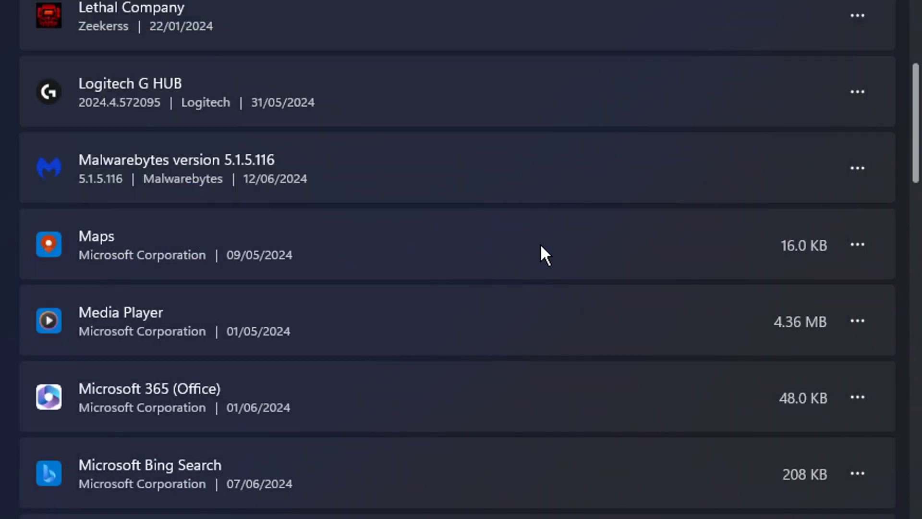
click(818, 307)
click(771, 292)
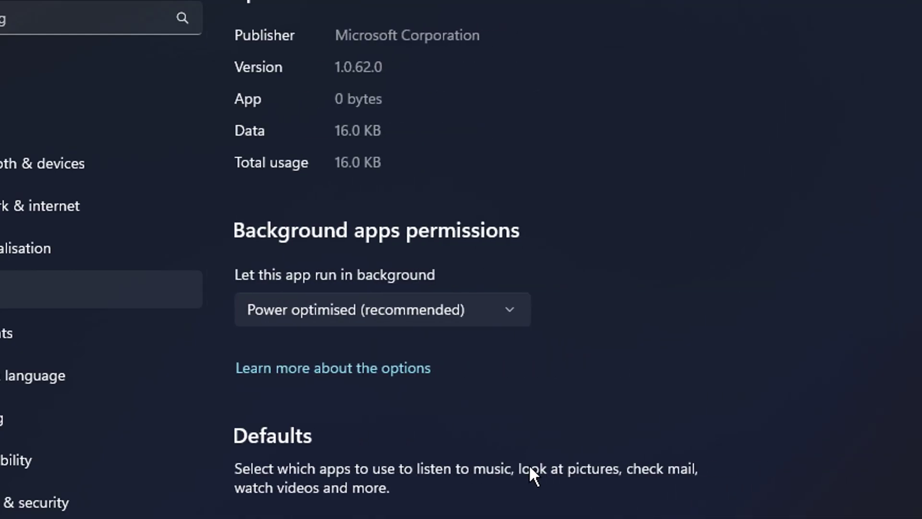
click(393, 312)
click(408, 356)
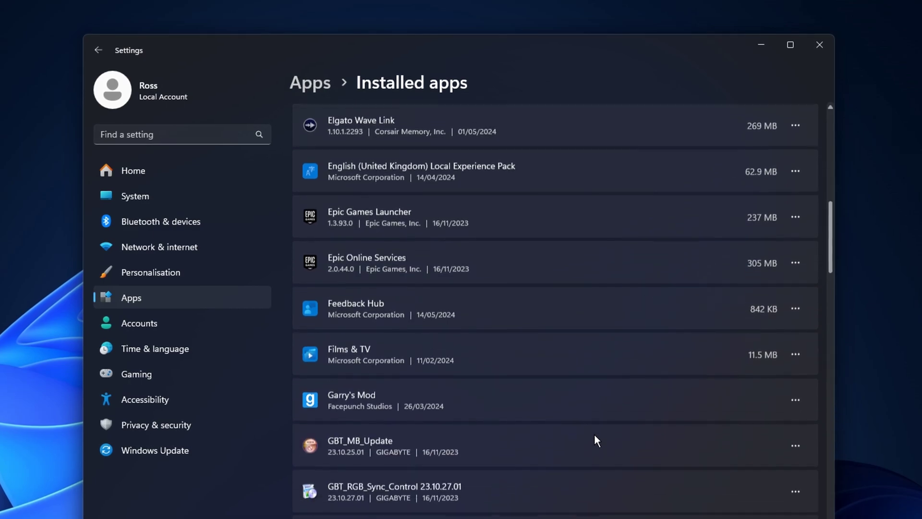
Step: Set Microsoft 365 (Office)'s background permission to Never
scroll(607, 433, down, 15)
scroll(608, 436, down, 7)
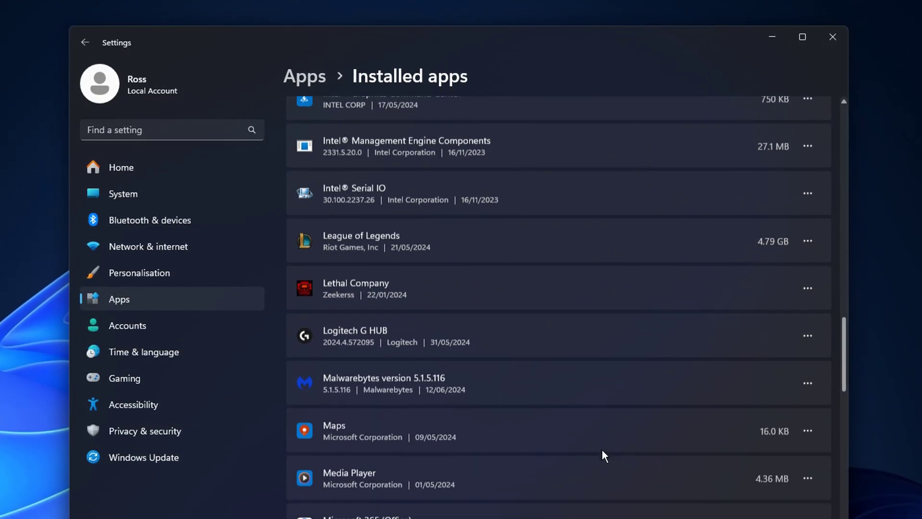
scroll(678, 456, down, 3)
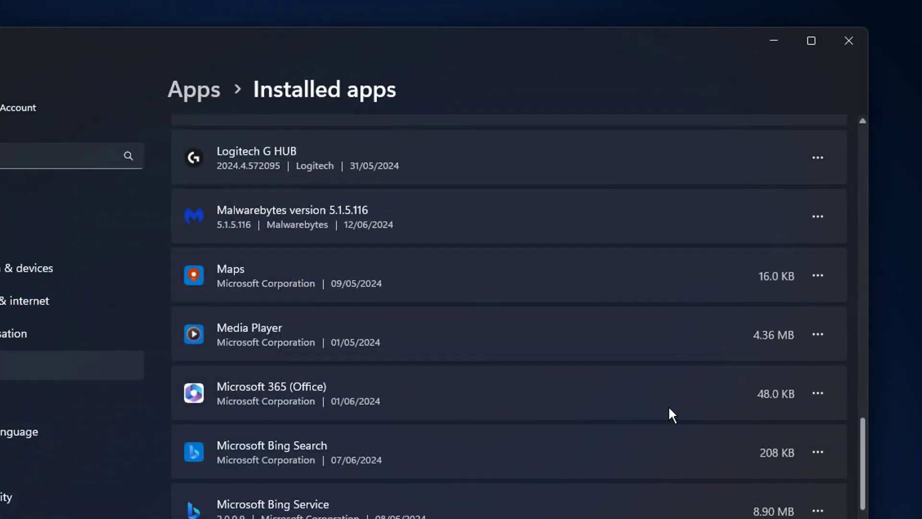
click(818, 393)
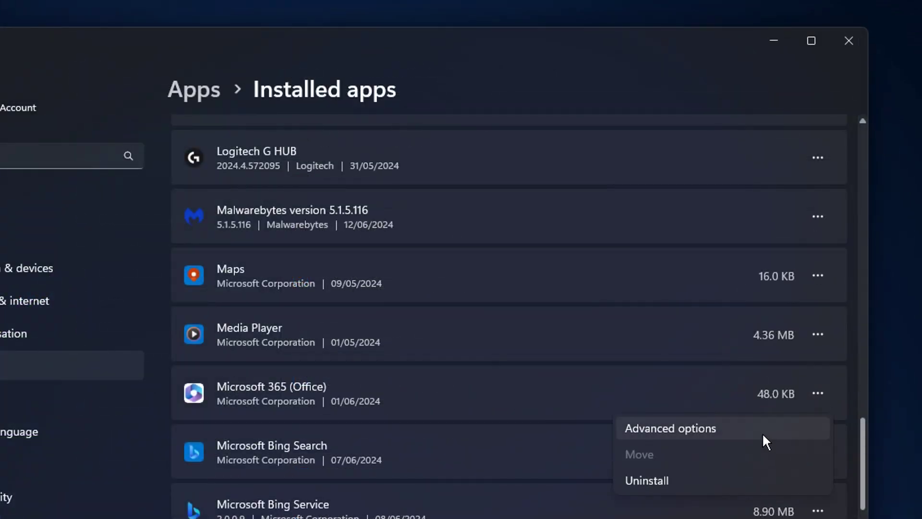
click(762, 430)
click(353, 387)
click(264, 411)
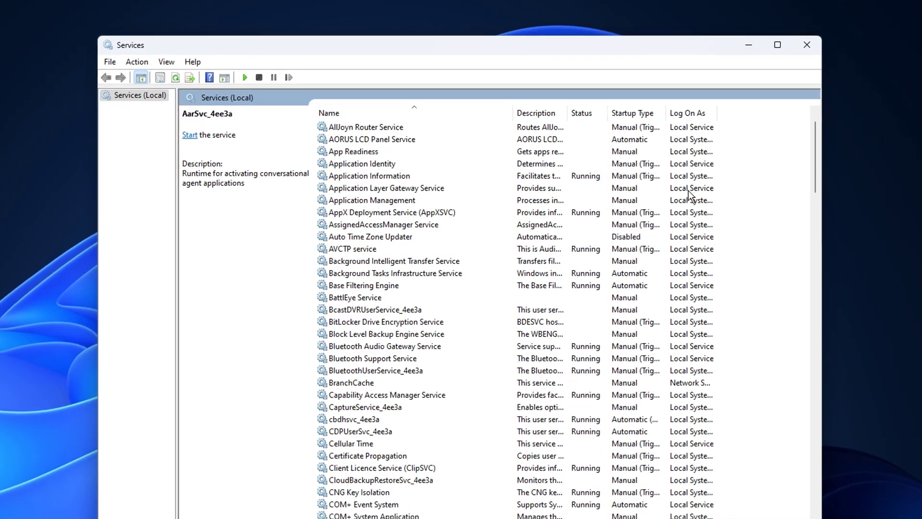
Step: Scroll the Services list and select the Connected User Experiences and Telemetry service
scroll(696, 336, down, 12)
scroll(528, 312, down, 2)
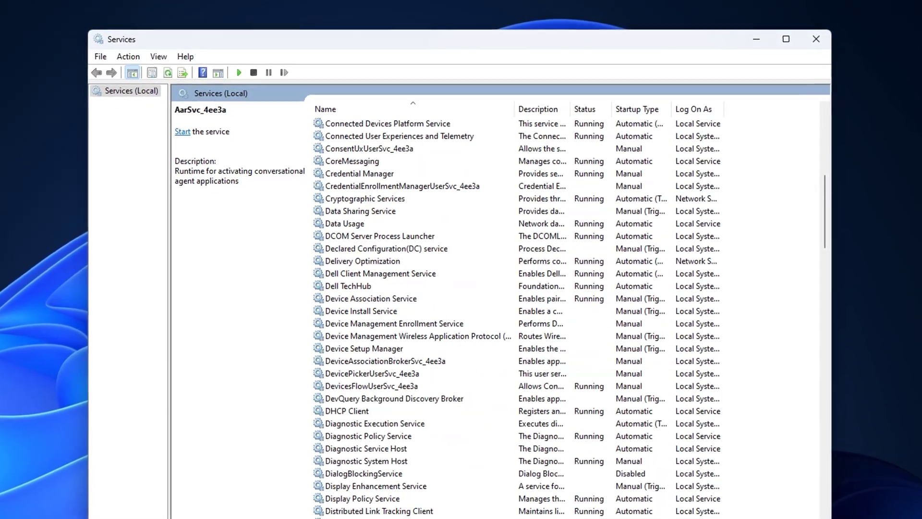
scroll(353, 367, up, 4)
scroll(353, 367, up, 3)
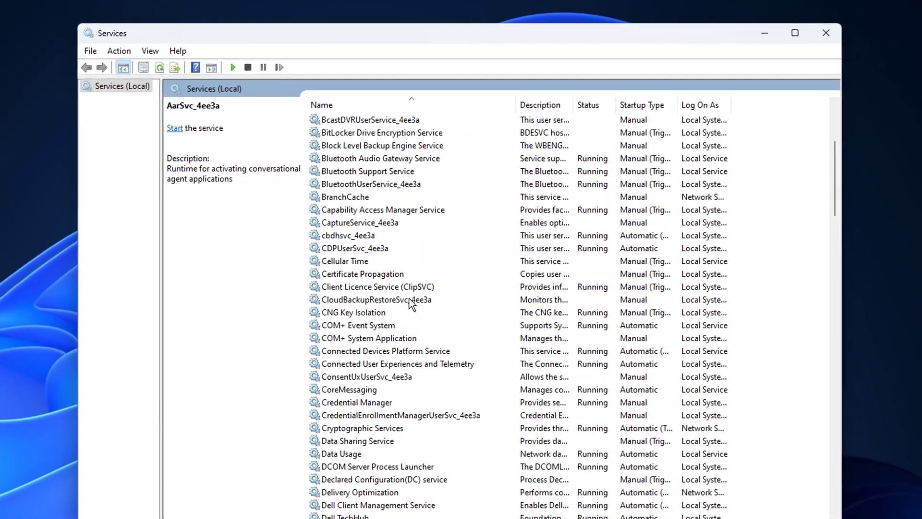
click(564, 169)
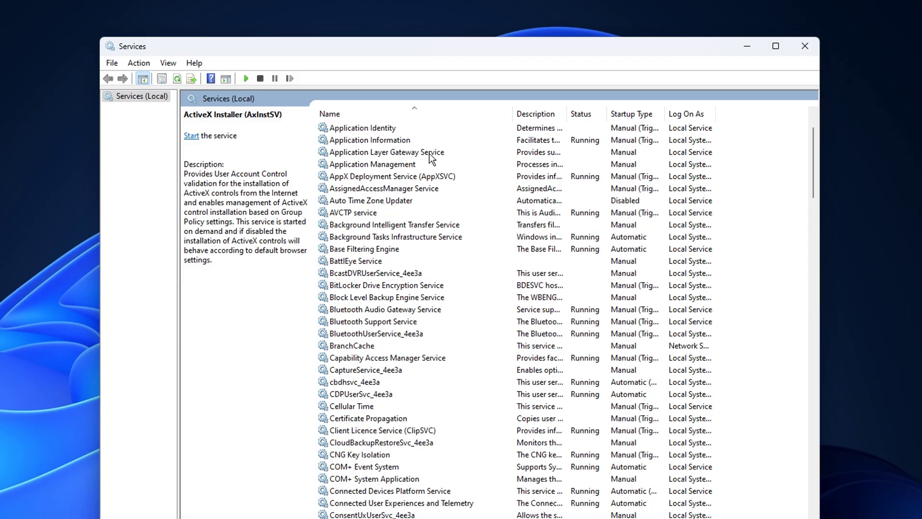
scroll(675, 301, down, 5)
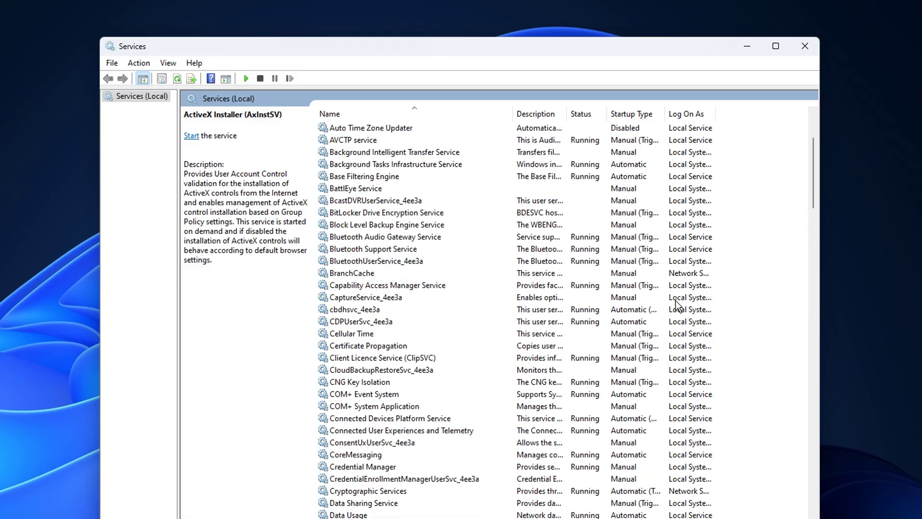
scroll(467, 488, up, 7)
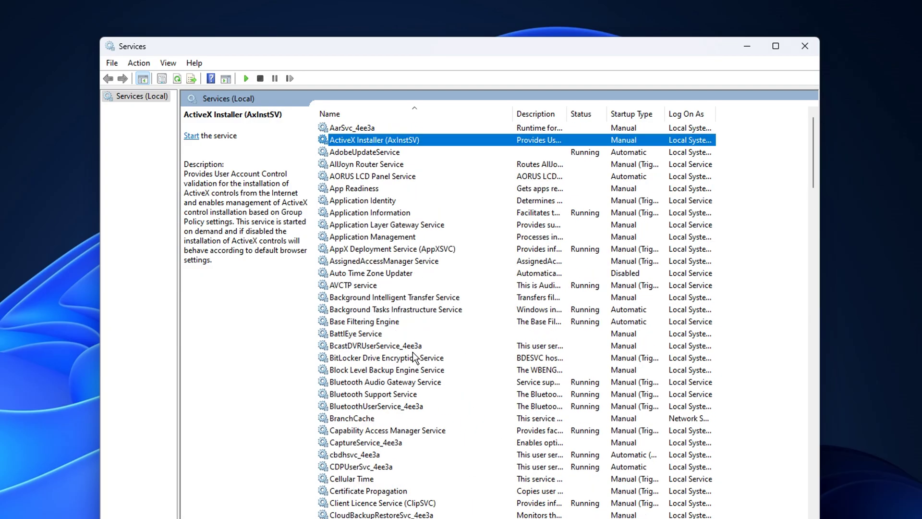
scroll(416, 317, down, 9)
click(347, 249)
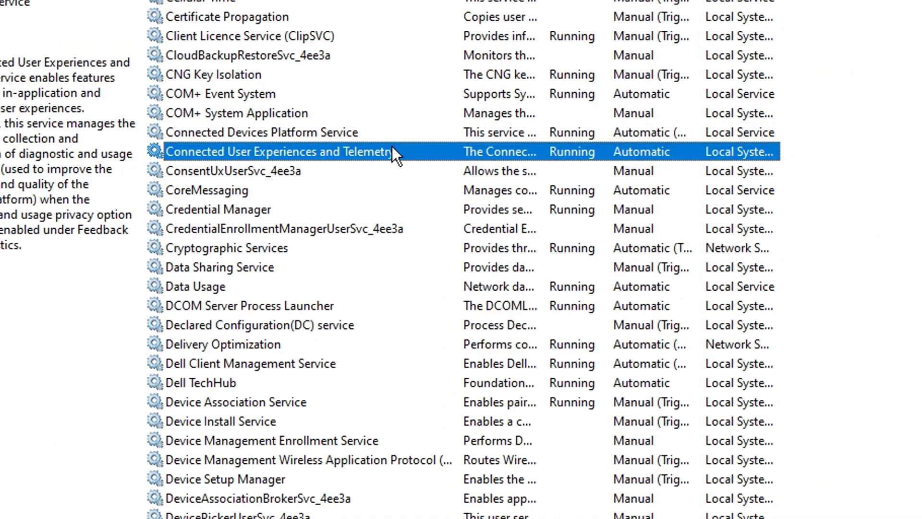
Step: Set the Connected User Experiences and Telemetry service's startup type to Disabled
right_click(366, 250)
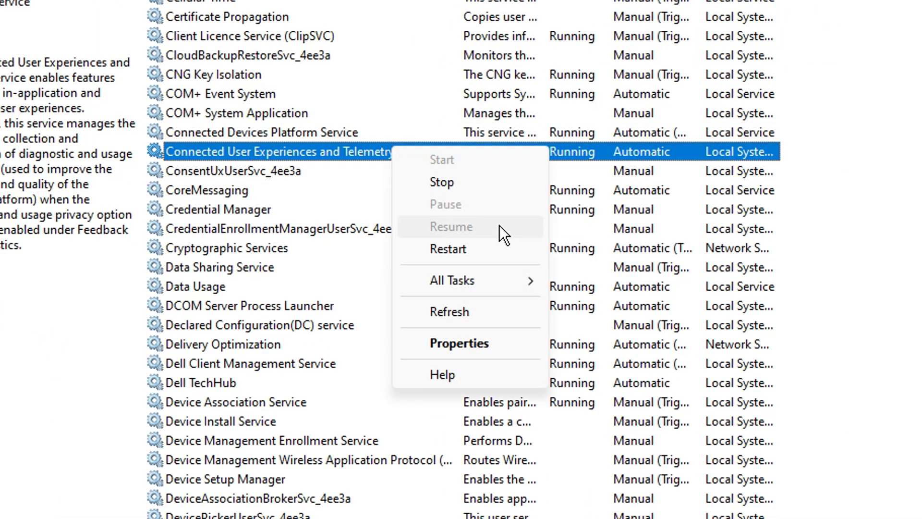
click(503, 344)
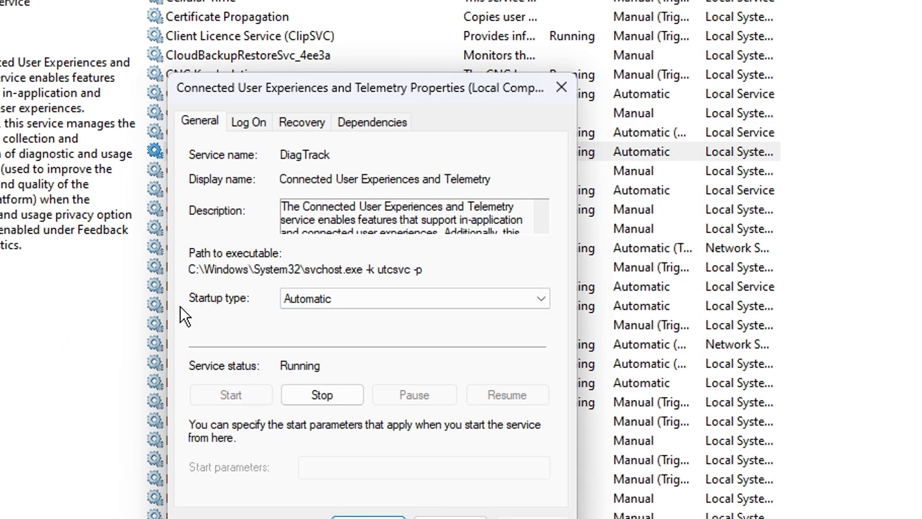
click(332, 298)
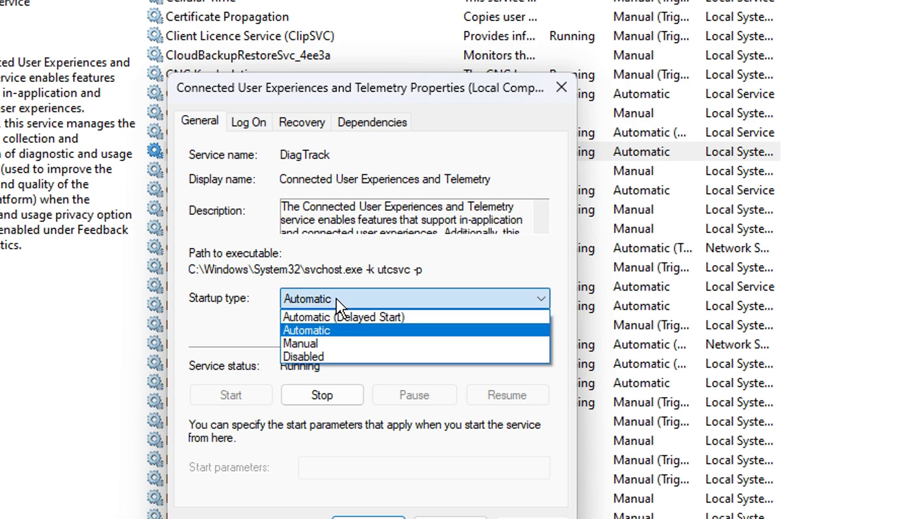
click(332, 354)
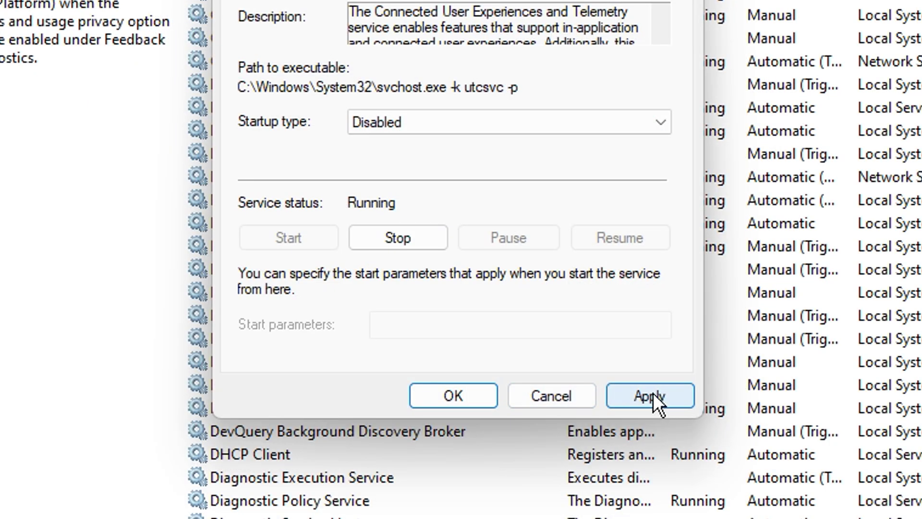
click(649, 395)
click(475, 396)
Step: Set the Downloaded Maps Manager service's startup type to Disabled
click(99, 276)
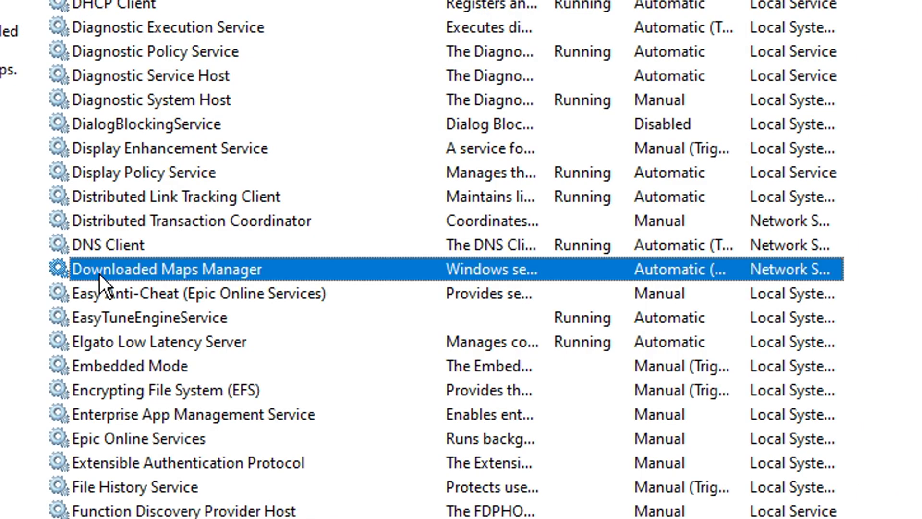
right_click(340, 268)
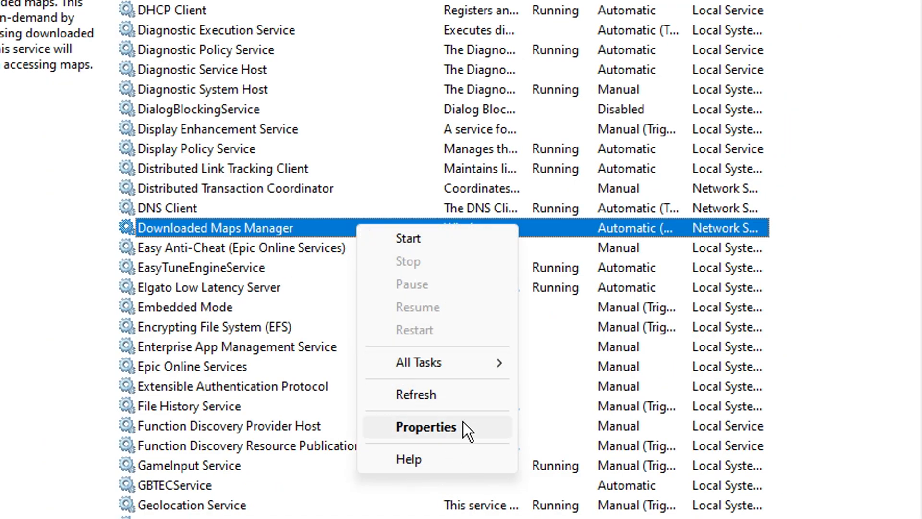
click(469, 510)
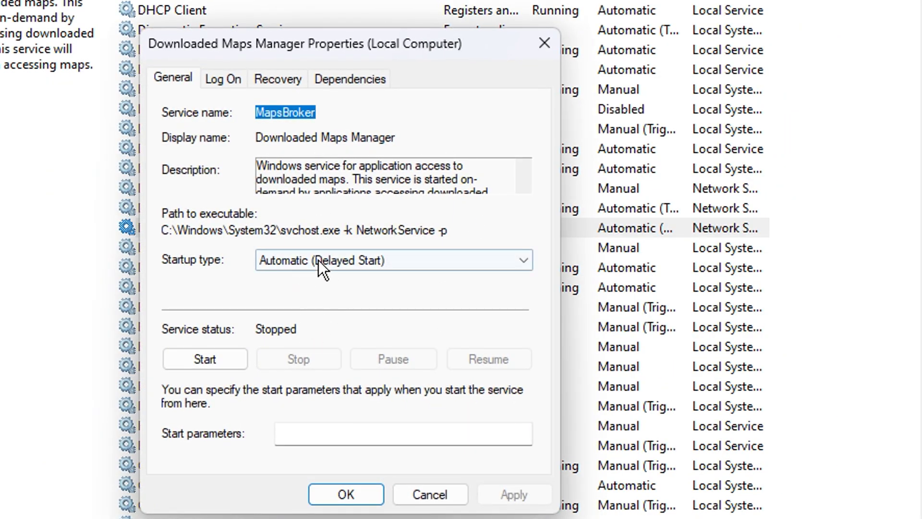
click(318, 260)
click(288, 319)
click(514, 495)
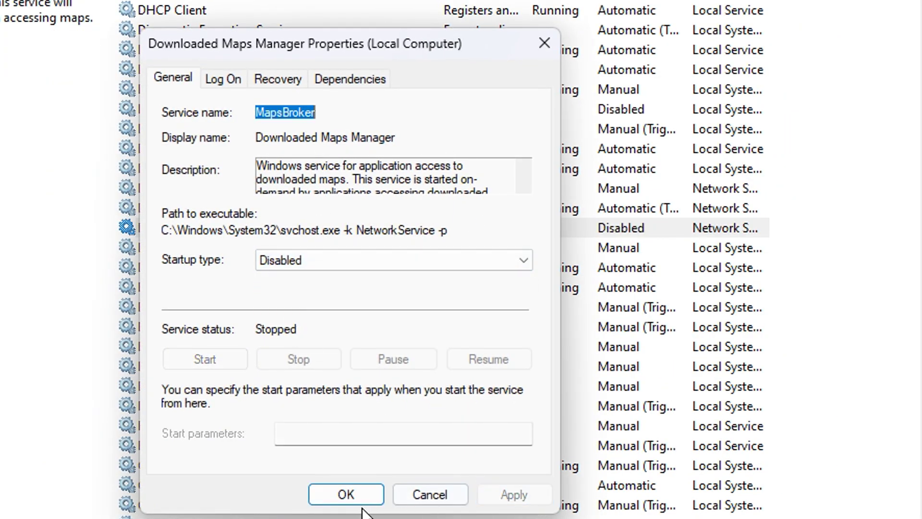
click(346, 494)
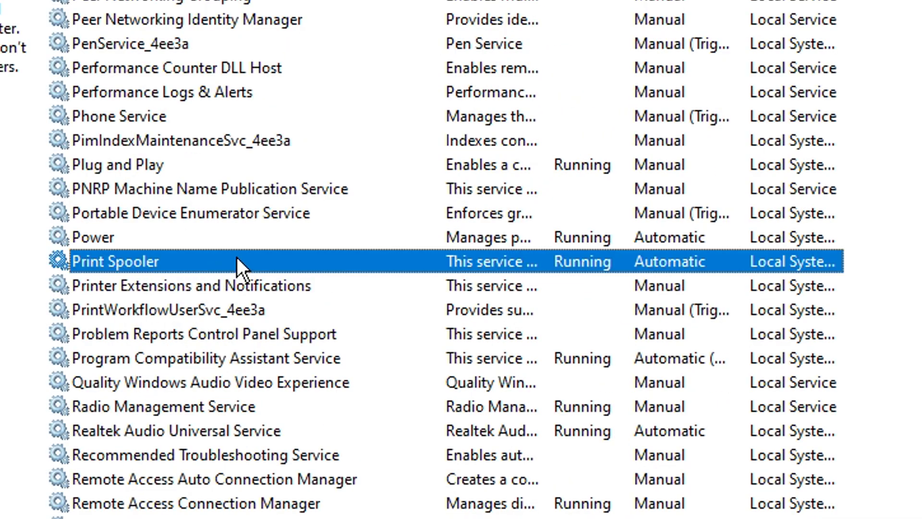
Step: Set the Print Spooler service's startup type to Disabled
right_click(237, 259)
click(324, 507)
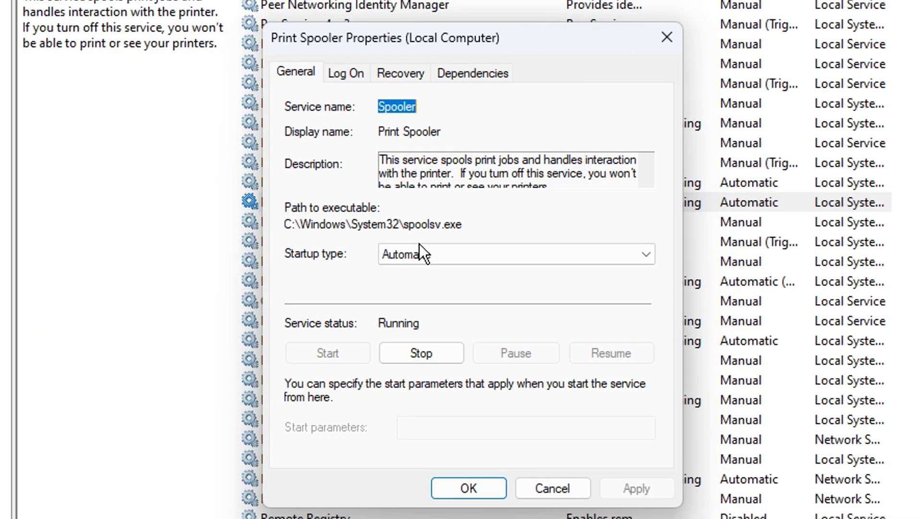
click(420, 251)
click(445, 311)
click(636, 488)
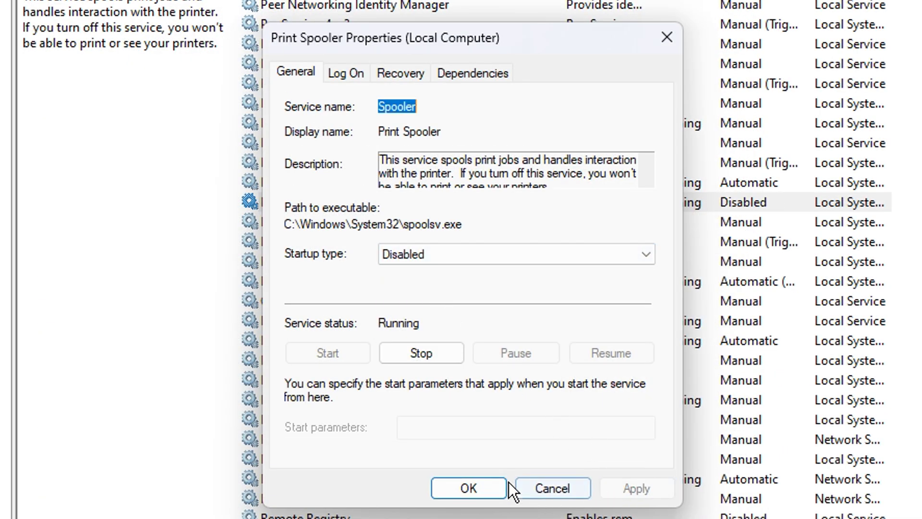
click(504, 484)
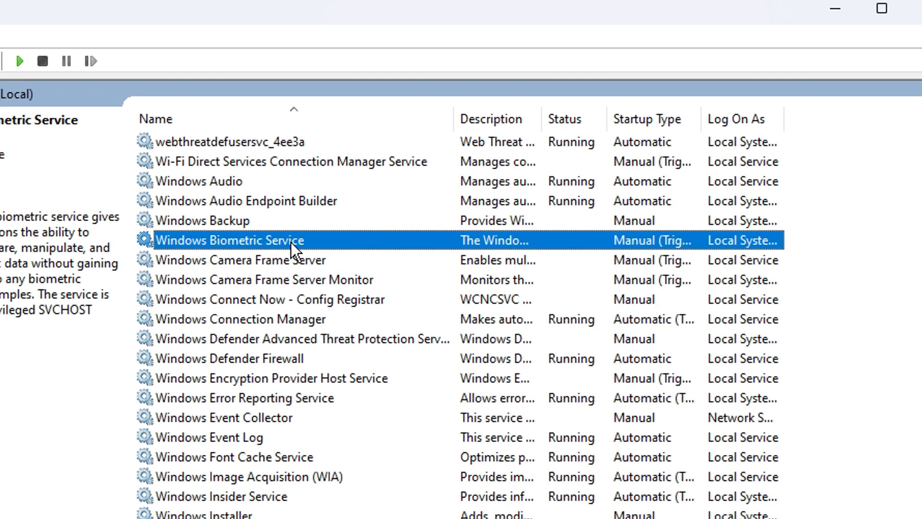
Step: Set the Windows Biometric Service's startup type to Disabled
right_click(381, 242)
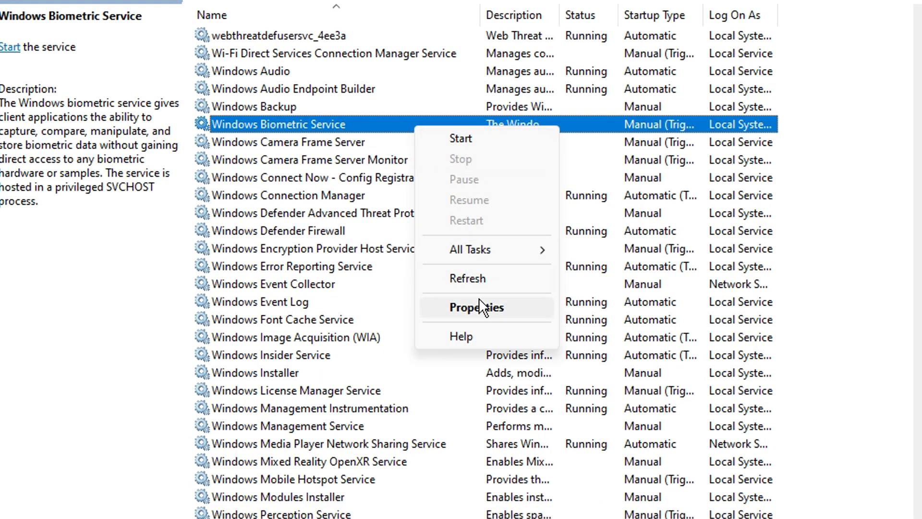
click(460, 443)
click(422, 347)
click(405, 401)
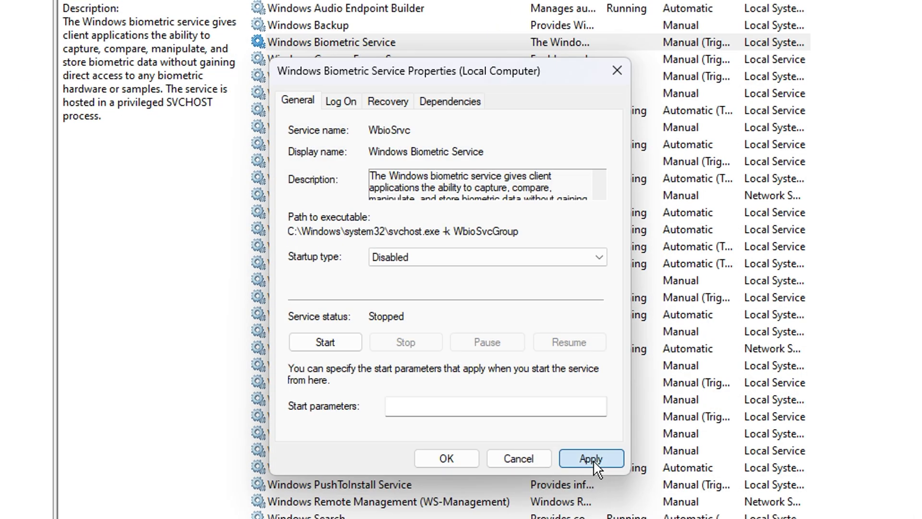
click(540, 518)
click(401, 518)
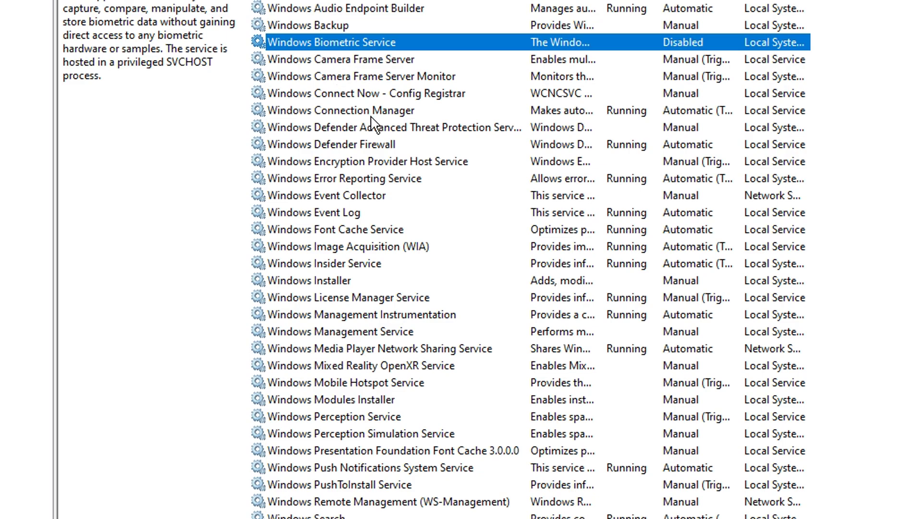
Step: Set the Windows Insider Service's startup type to Disabled
click(270, 259)
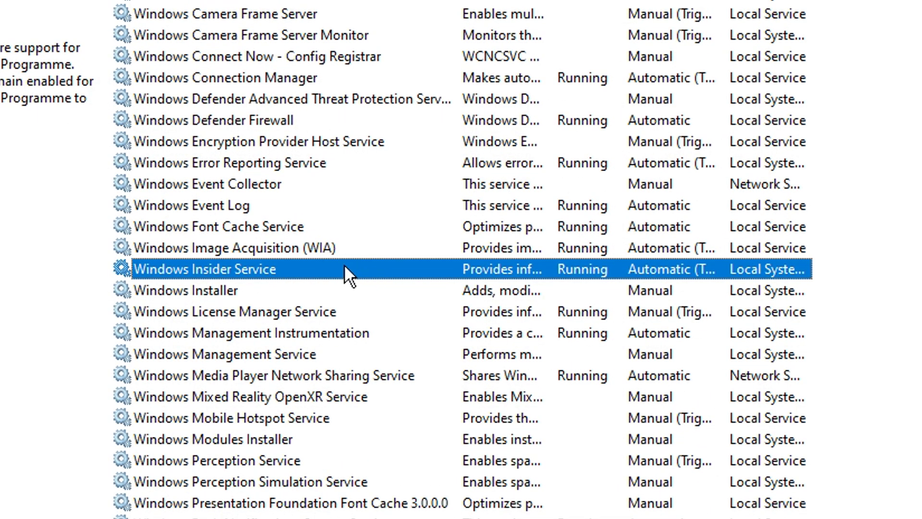
right_click(375, 270)
click(454, 477)
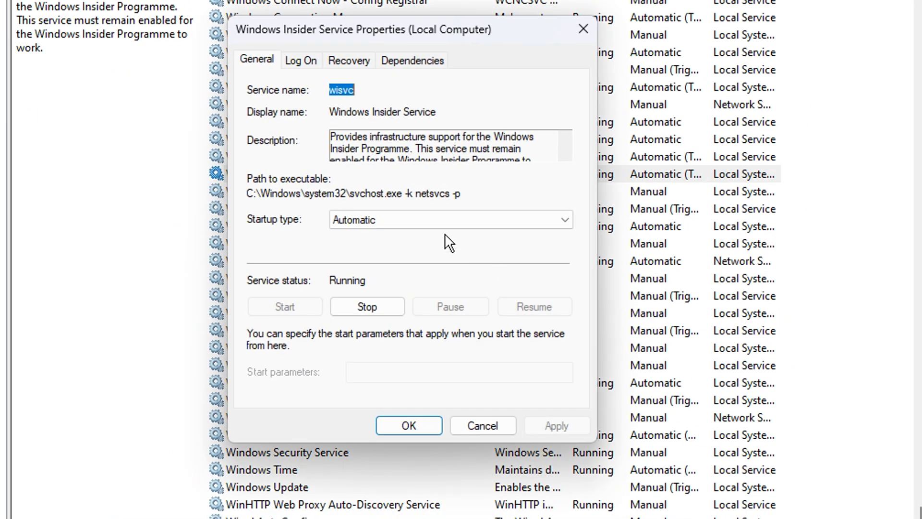
click(403, 321)
click(403, 389)
click(483, 426)
click(305, 174)
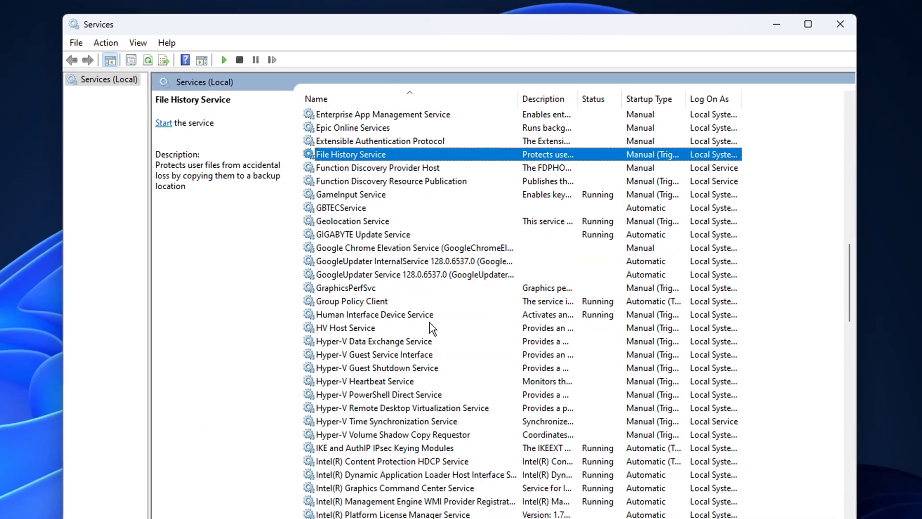
scroll(430, 322, down, 5)
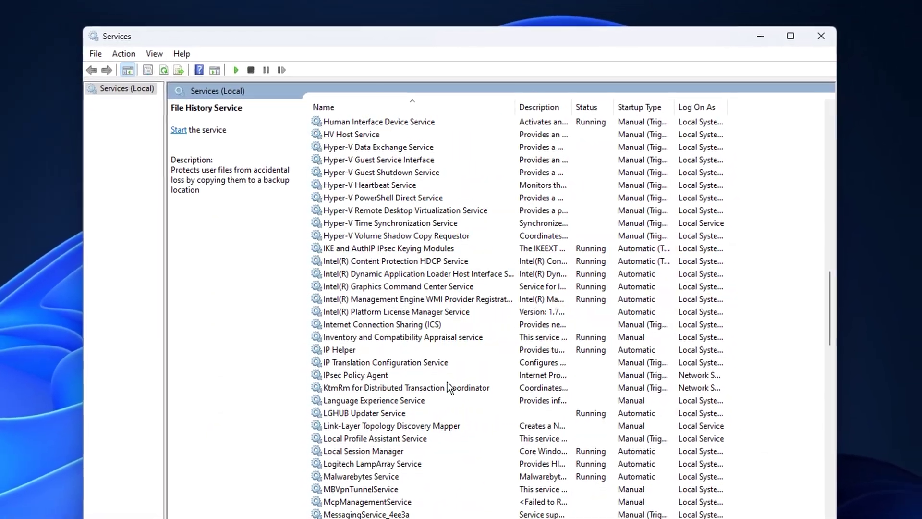
scroll(444, 387, down, 1)
scroll(441, 387, down, 1)
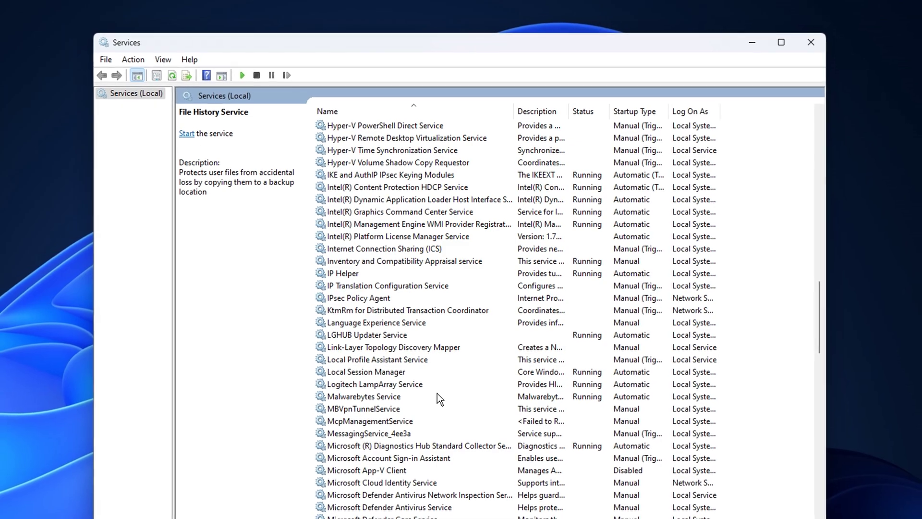
scroll(437, 397, down, 1)
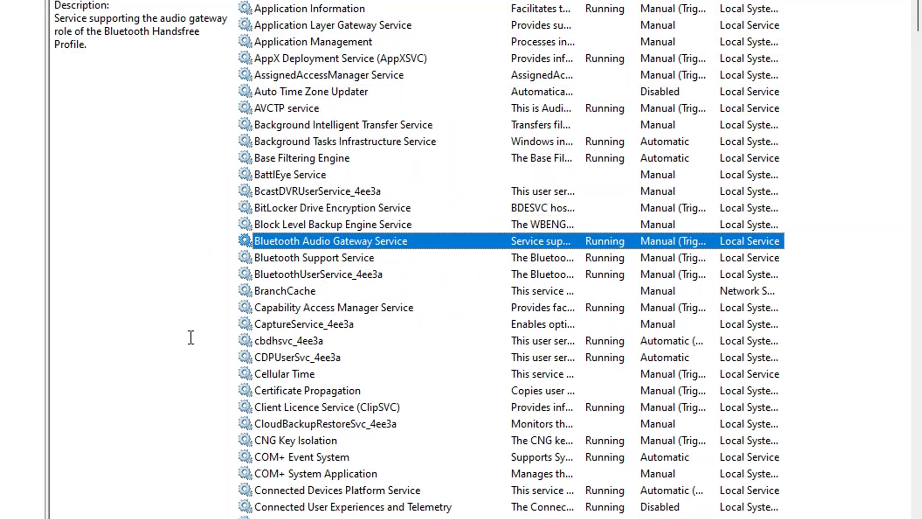
click(303, 258)
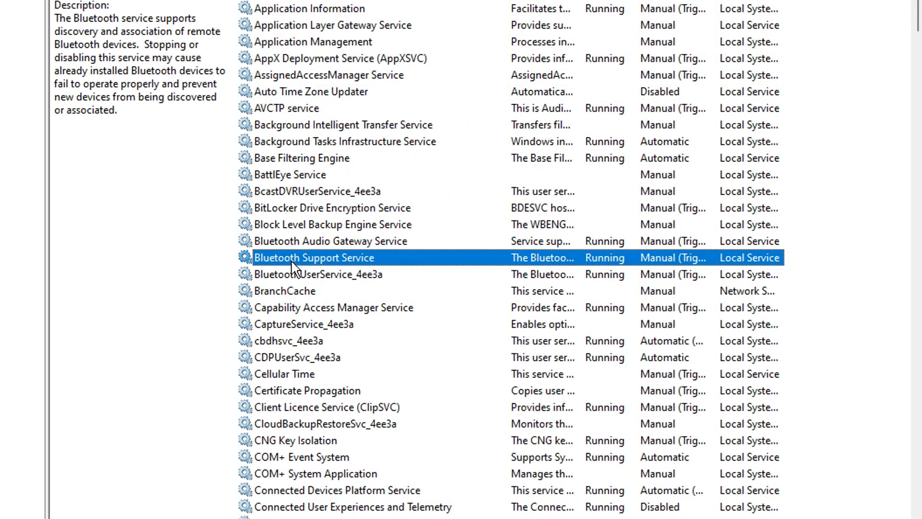
click(282, 240)
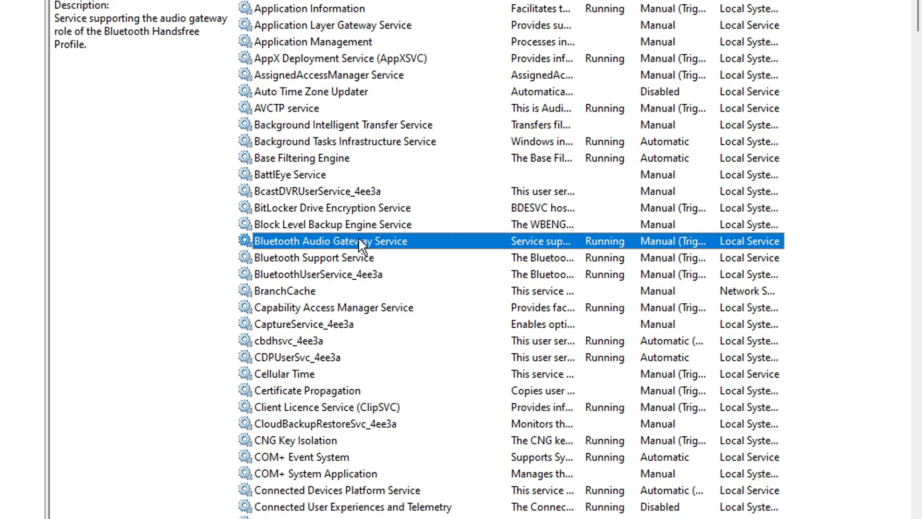
click(335, 260)
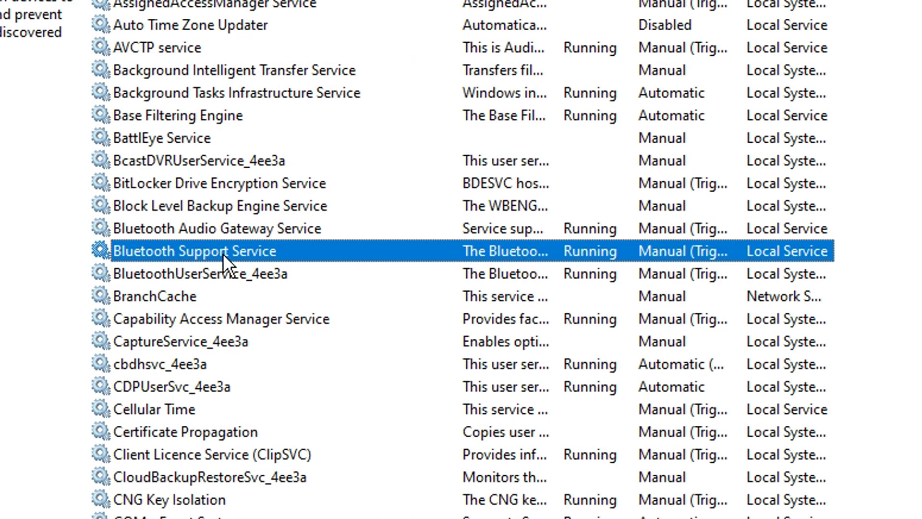
click(178, 274)
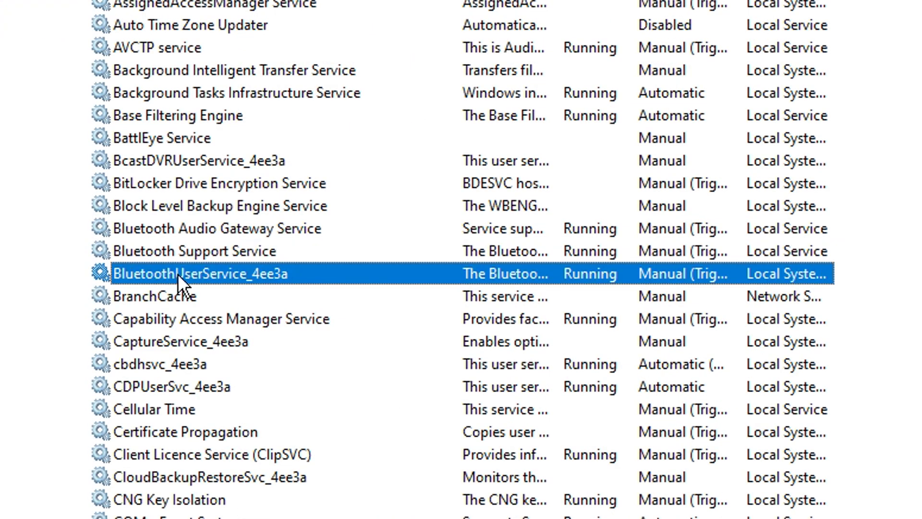
click(198, 228)
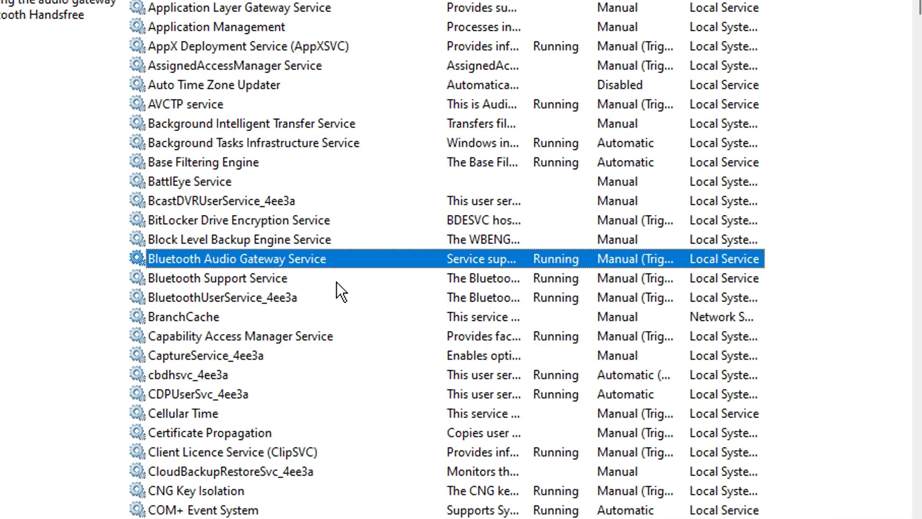
click(337, 282)
click(363, 294)
key(Up)
key(Up)
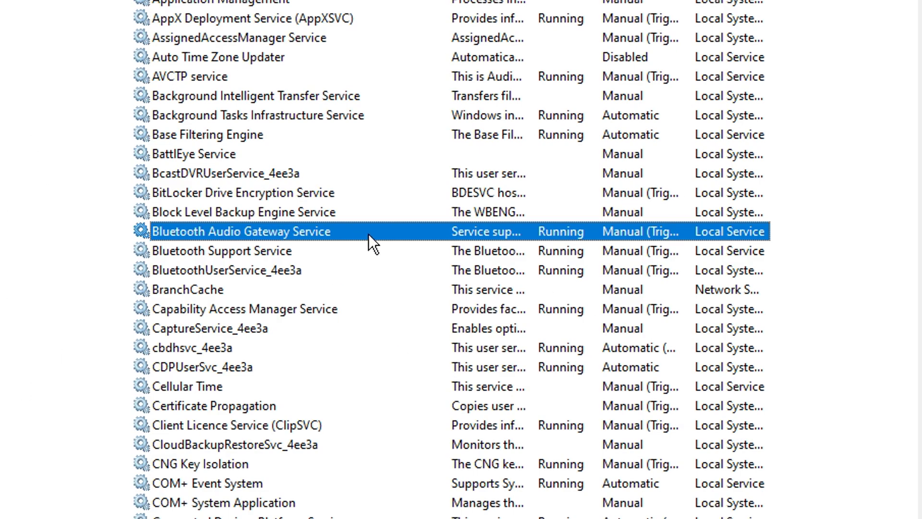
key(Down)
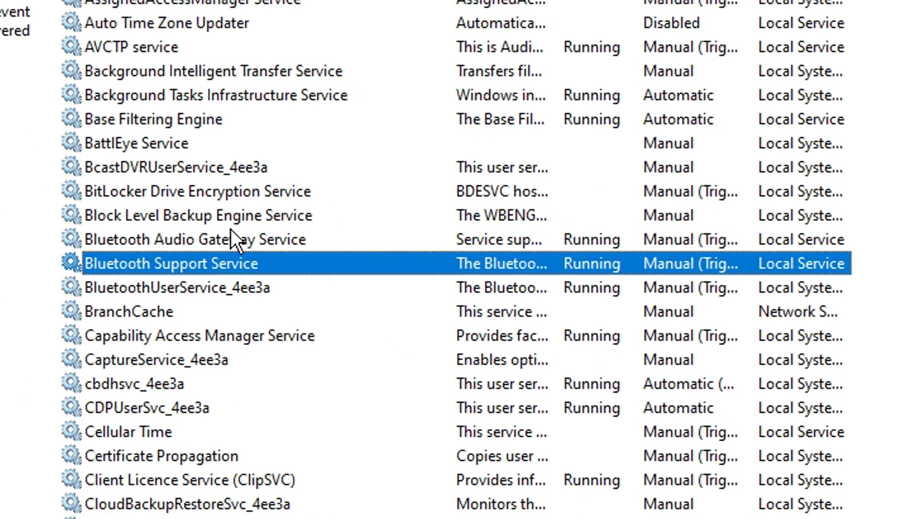
click(423, 241)
scroll(557, 442, down, 2)
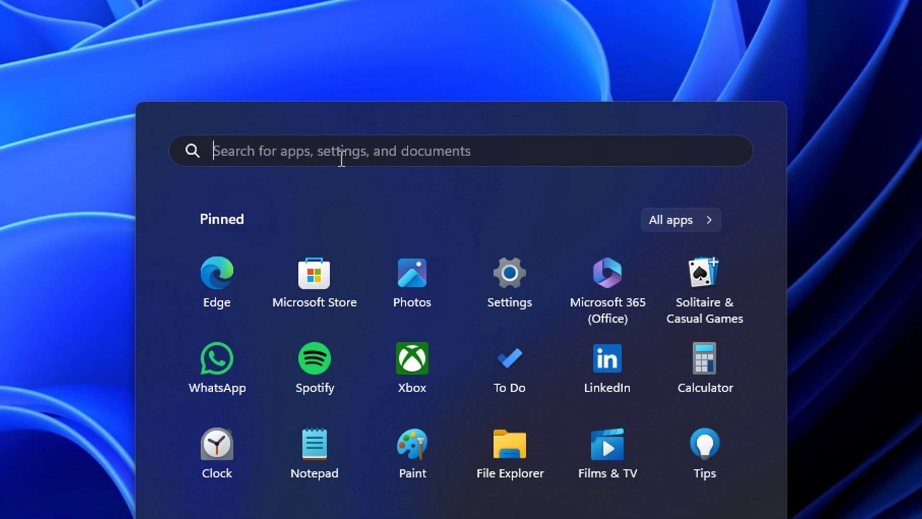
Step: Search 'ADJUST' to reach the visual effects settings and choose Adjust for best performance
text(ADJUST)
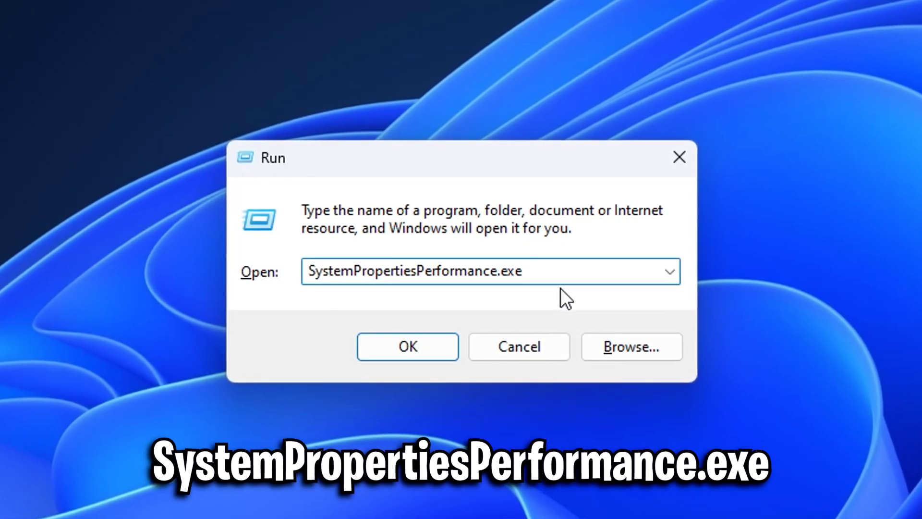
click(445, 355)
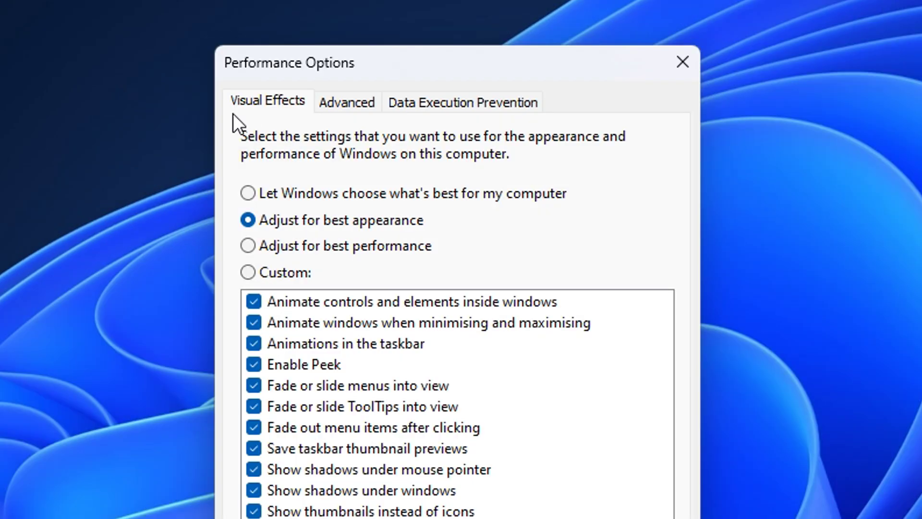
click(248, 248)
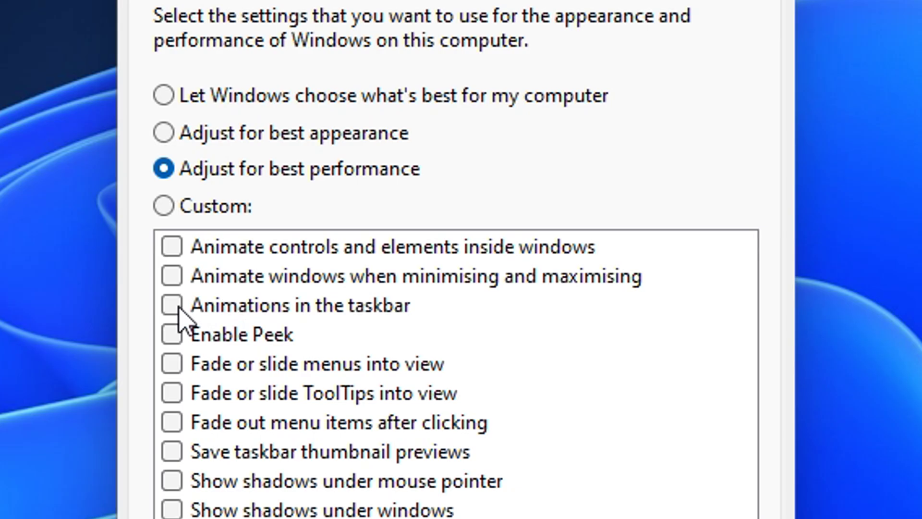
Step: Re-enable taskbar animations, thumbnail previews, thumbnails, window contents while dragging, and smooth fonts
click(291, 161)
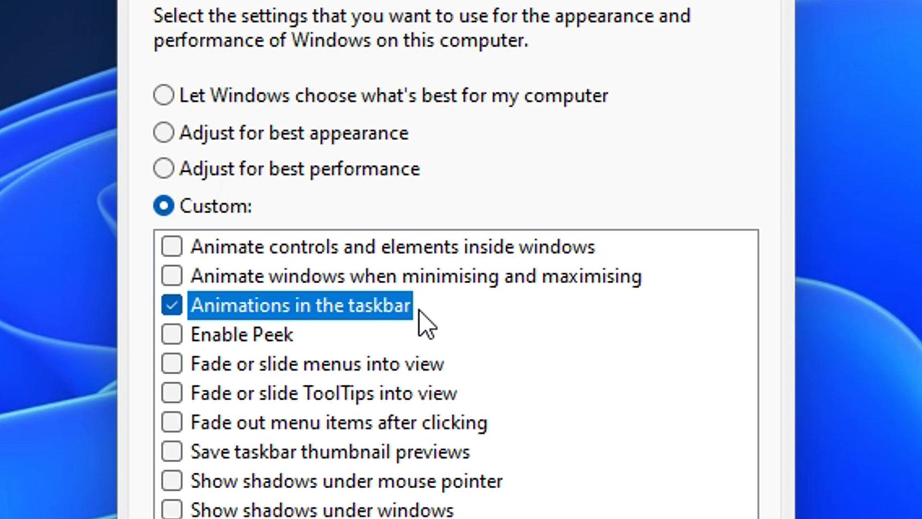
click(194, 454)
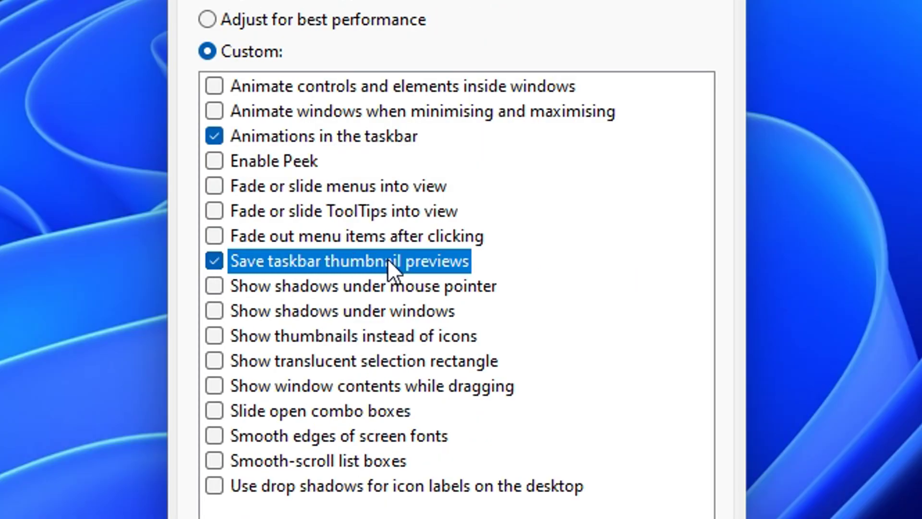
click(252, 336)
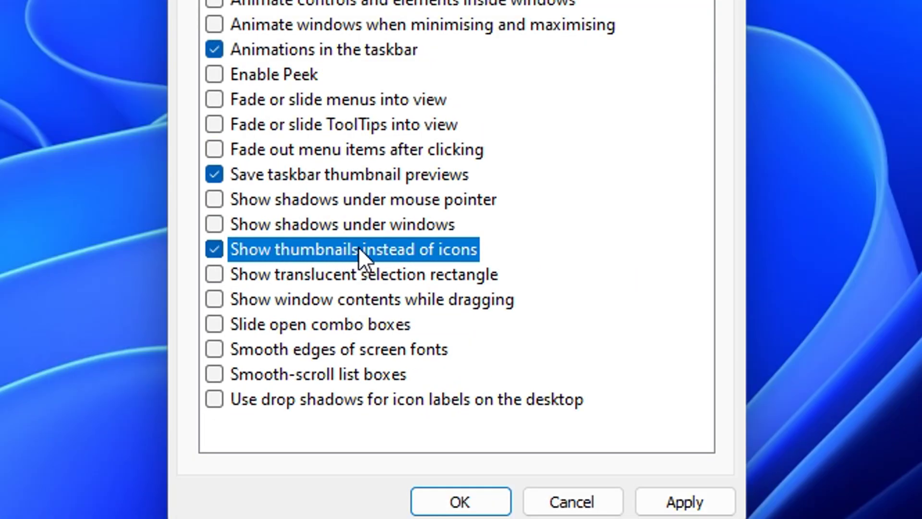
click(241, 306)
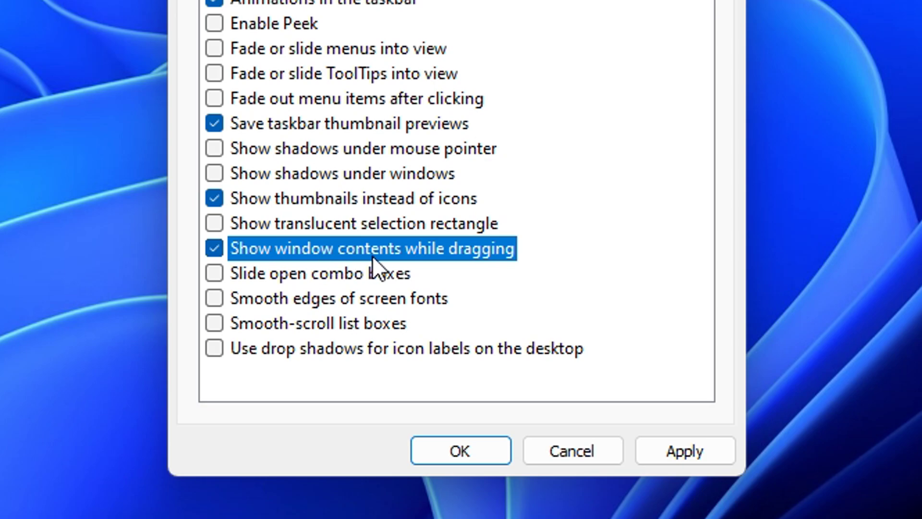
click(214, 301)
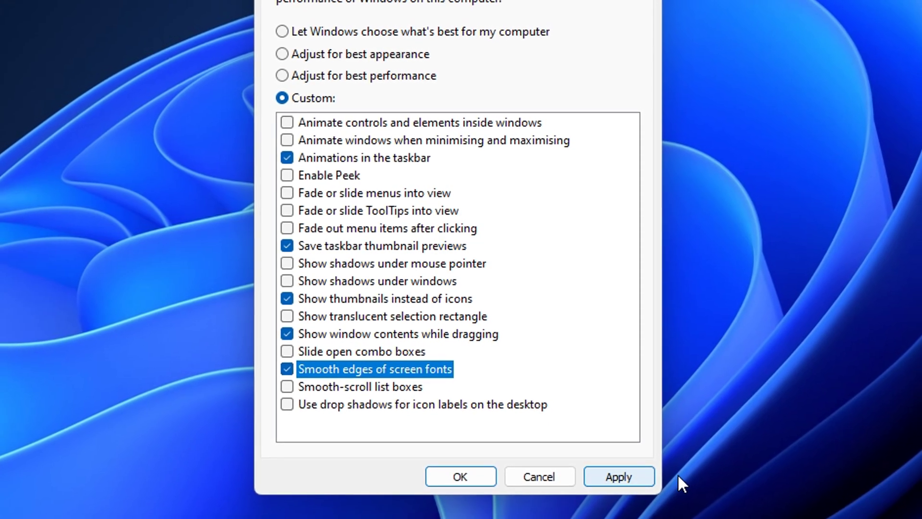
click(382, 59)
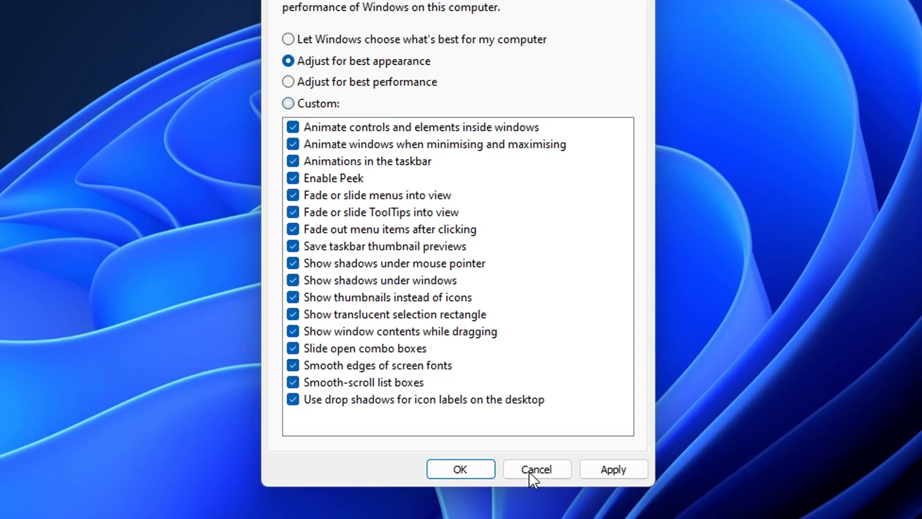
click(529, 471)
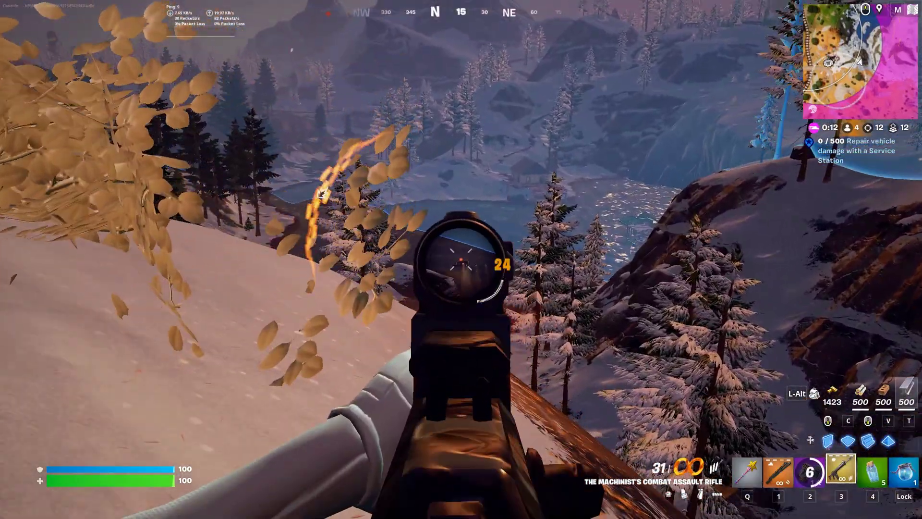
drag(461, 259, 461, 259)
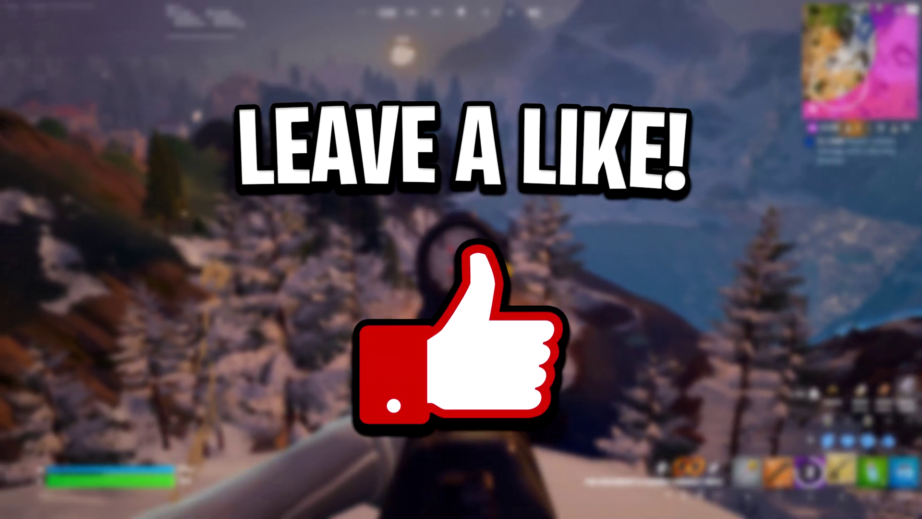